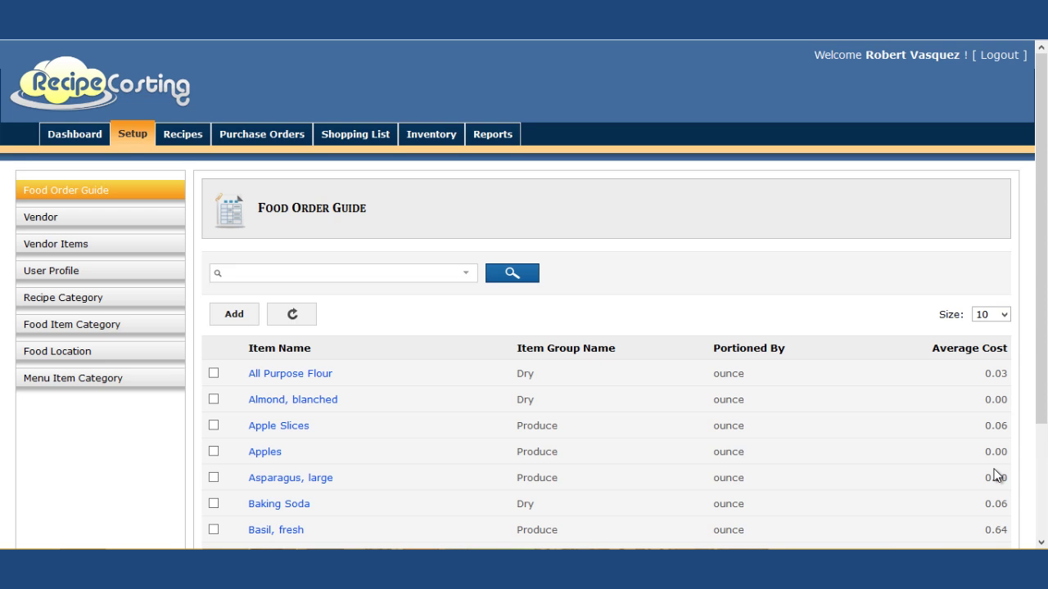
# Filter the Food Order Guide to the item "Cheese, cheddar, shredded".
pyautogui.moveTo(1044, 375); pyautogui.dragTo(1045, 382)
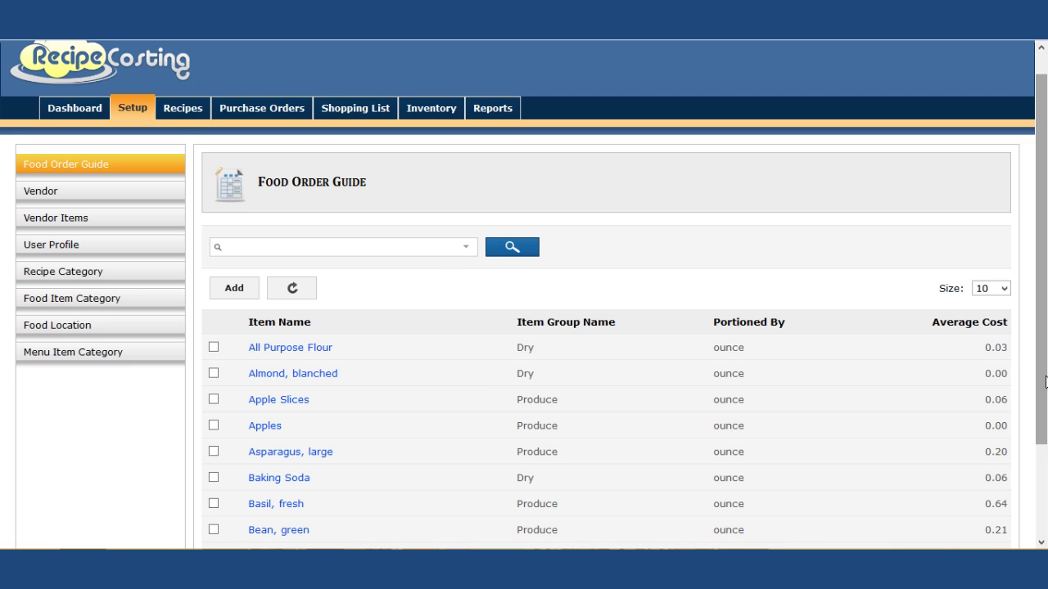
pyautogui.click(437, 247)
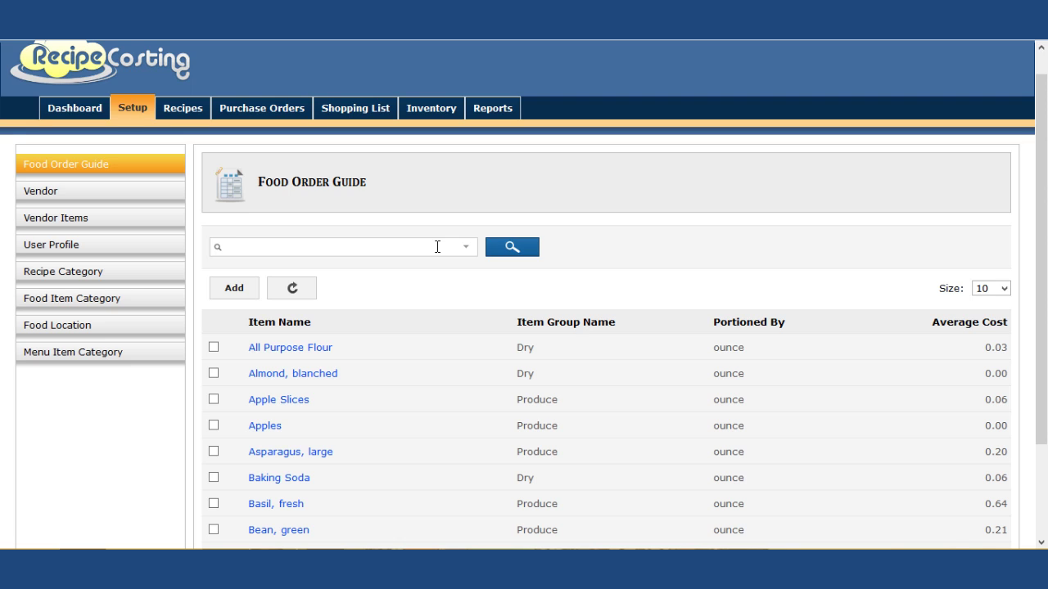
pyautogui.write('chees')
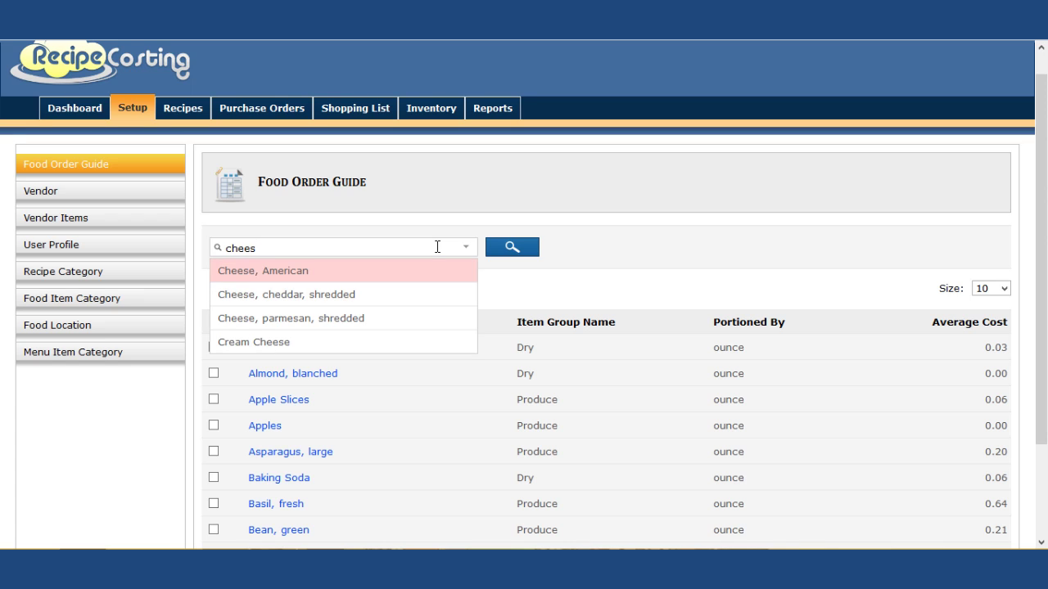
pyautogui.click(424, 294)
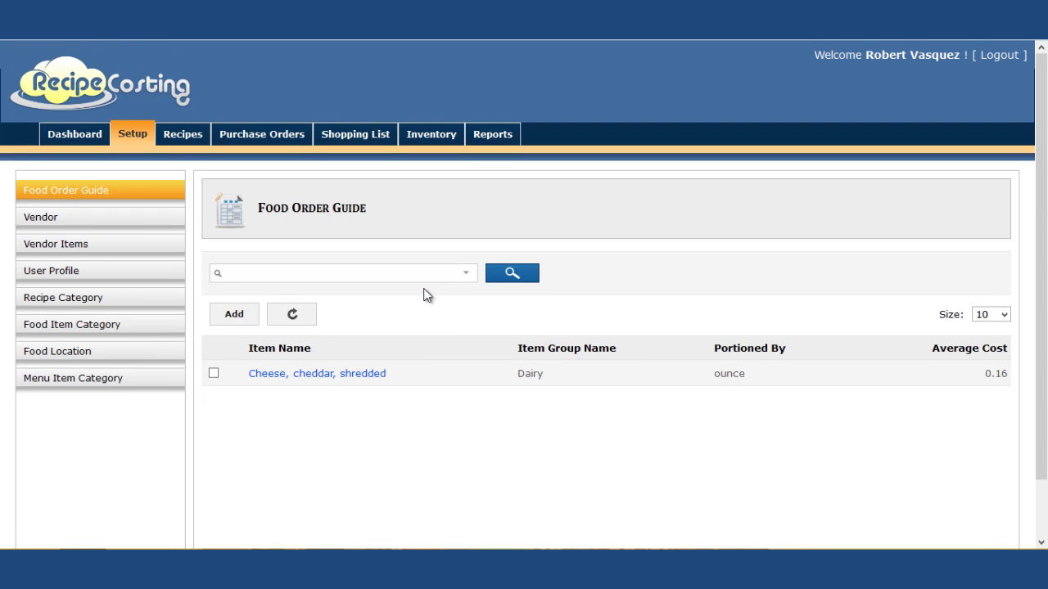
# Reset the Food Order Guide to its full list and view the available list sizes.
pyautogui.click(294, 314)
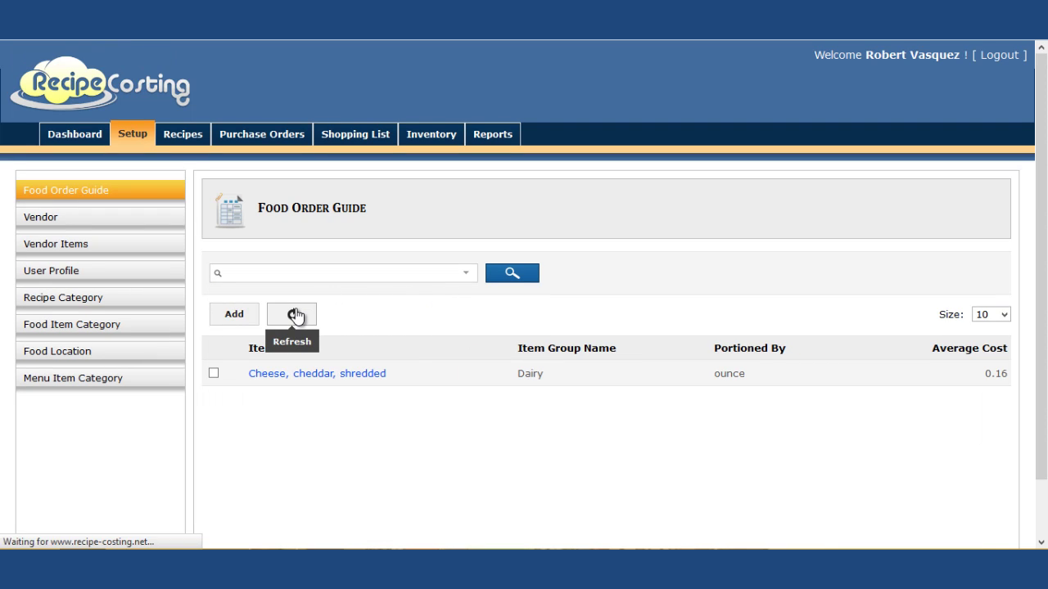
pyautogui.click(1002, 317)
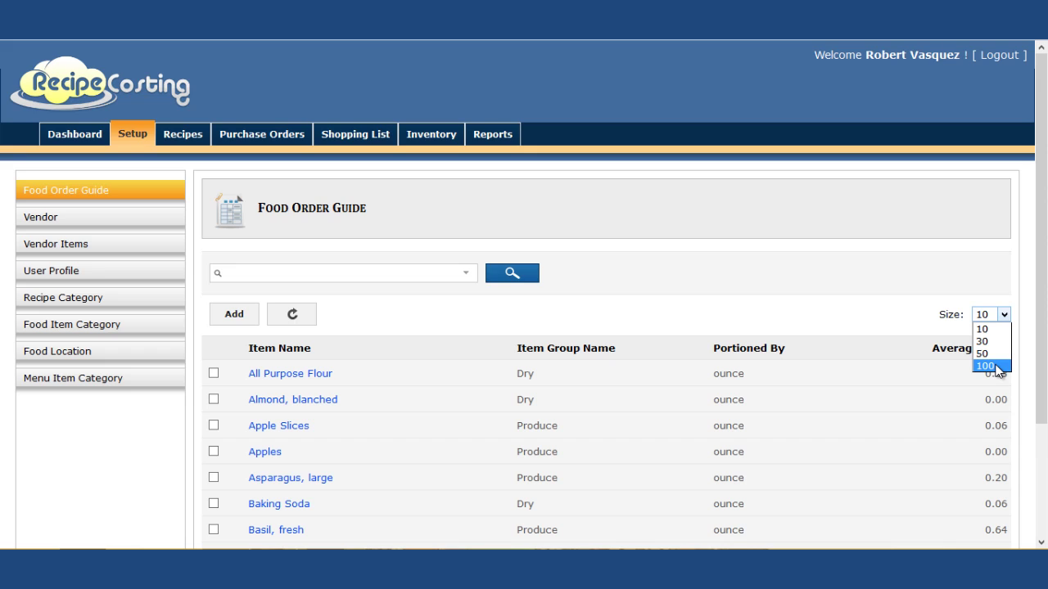
# Find "Cheese, cheddar, shredded" in the Food Order Guide and open its food item details.
pyautogui.click(414, 273)
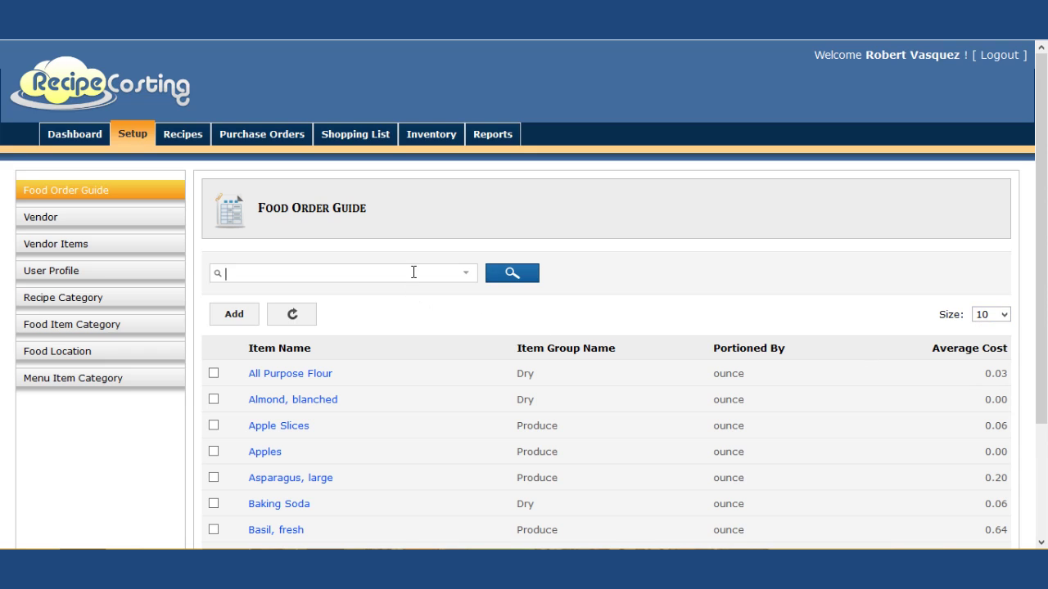
pyautogui.write('cheese')
pyautogui.click(401, 321)
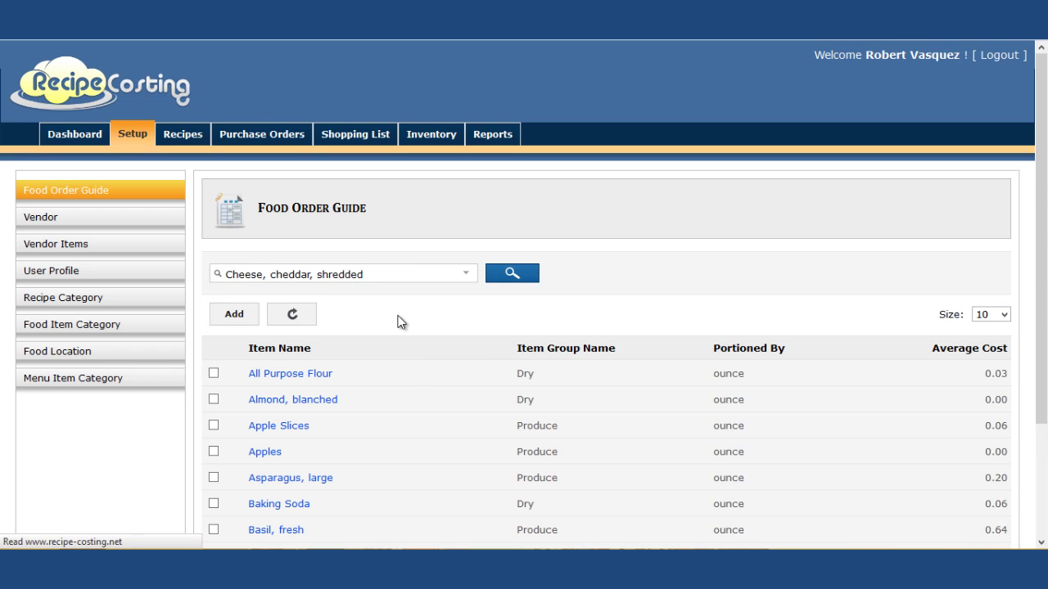
pyautogui.click(365, 375)
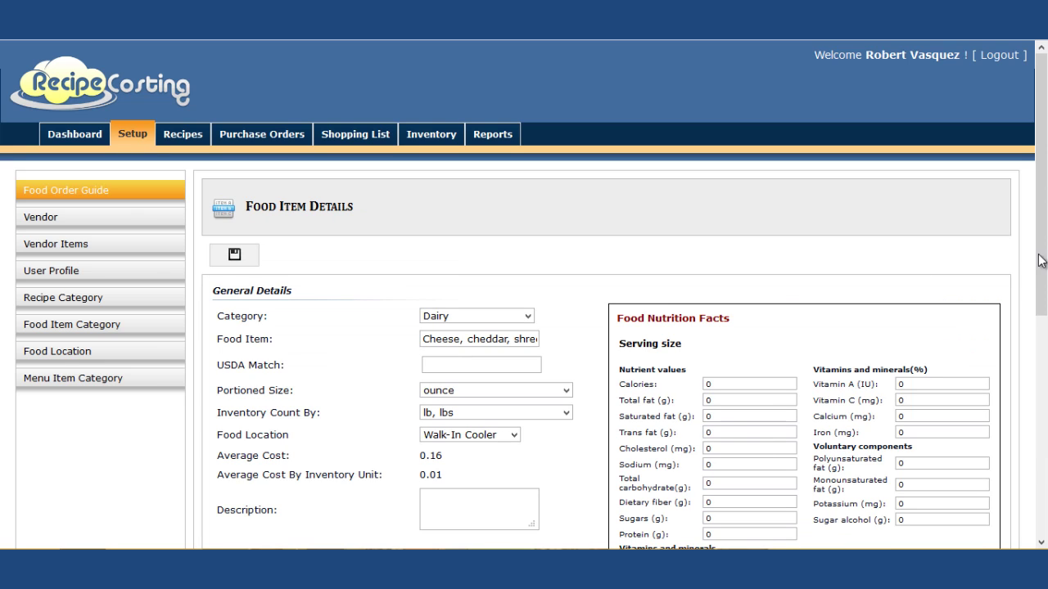
# Set the item's USDA Match to "Cheese, cheddar" and review the nutrition facts filled in.
pyautogui.scroll(-2, 1041, 260)
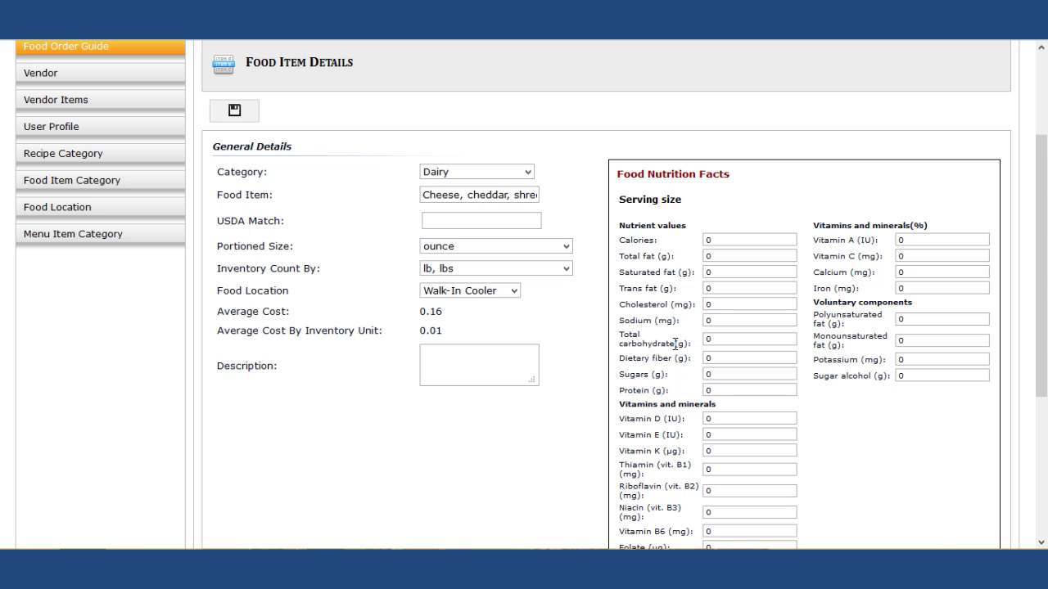
pyautogui.click(505, 222)
pyautogui.write('cheese')
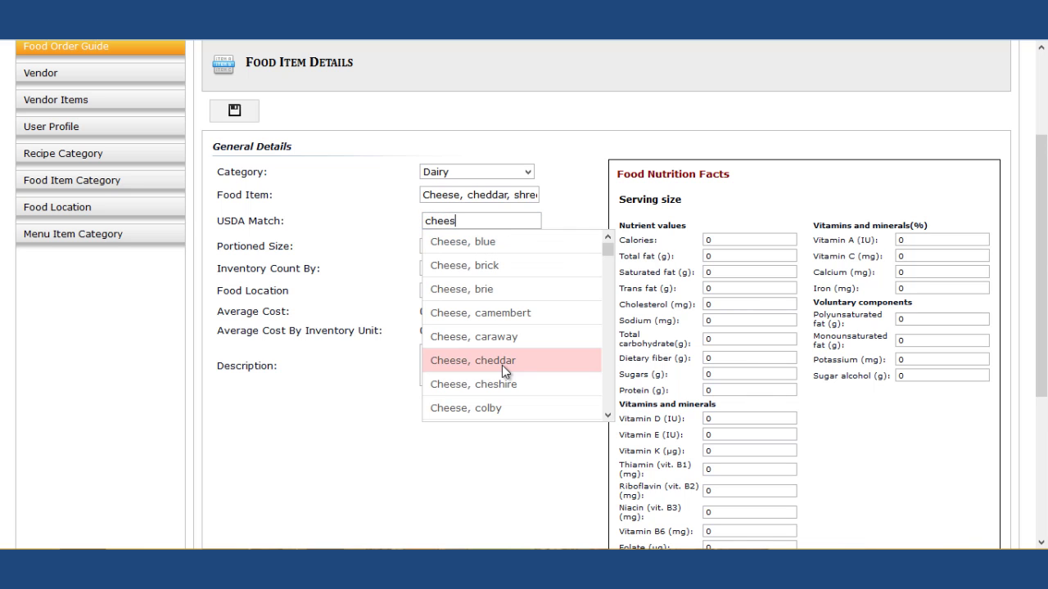
pyautogui.click(502, 366)
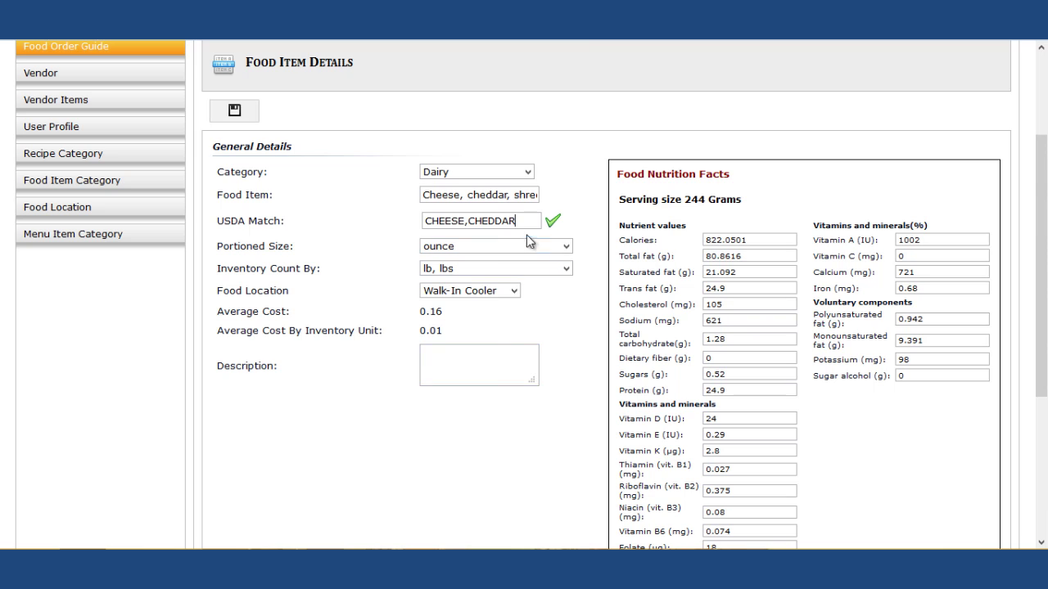
pyautogui.click(709, 256)
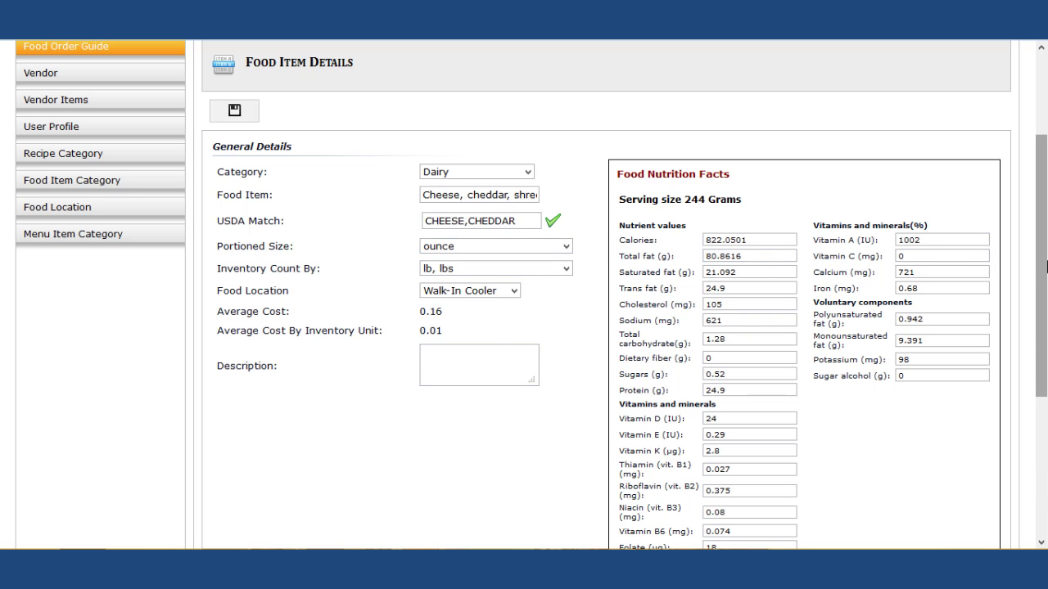
pyautogui.moveTo(1043, 270); pyautogui.dragTo(1044, 297)
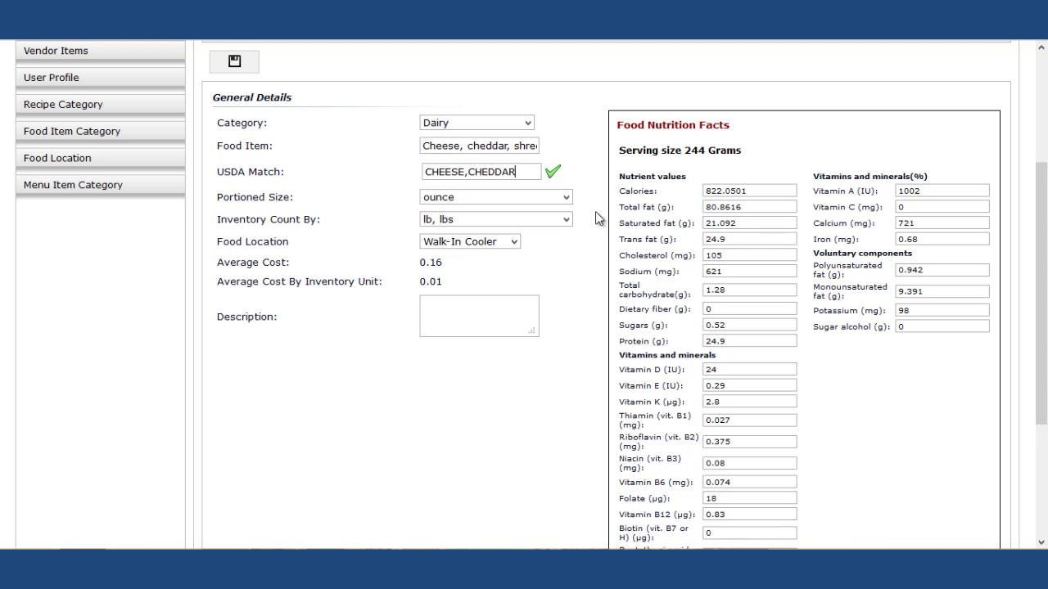
# Set the cheddar item's Inventory Count By unit to pound and save the food item.
pyautogui.click(565, 197)
pyautogui.click(566, 199)
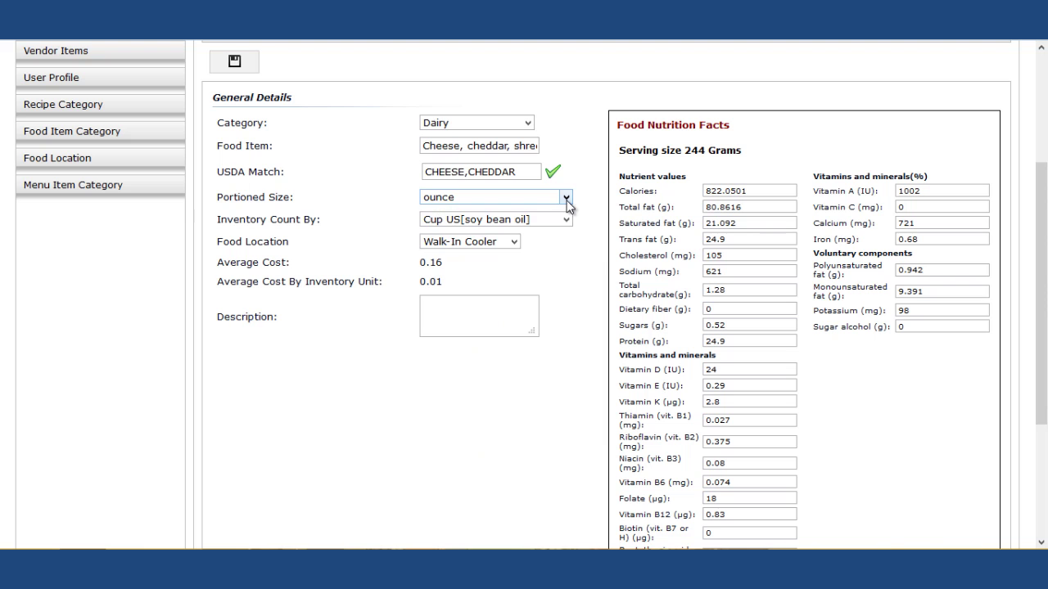
pyautogui.click(558, 221)
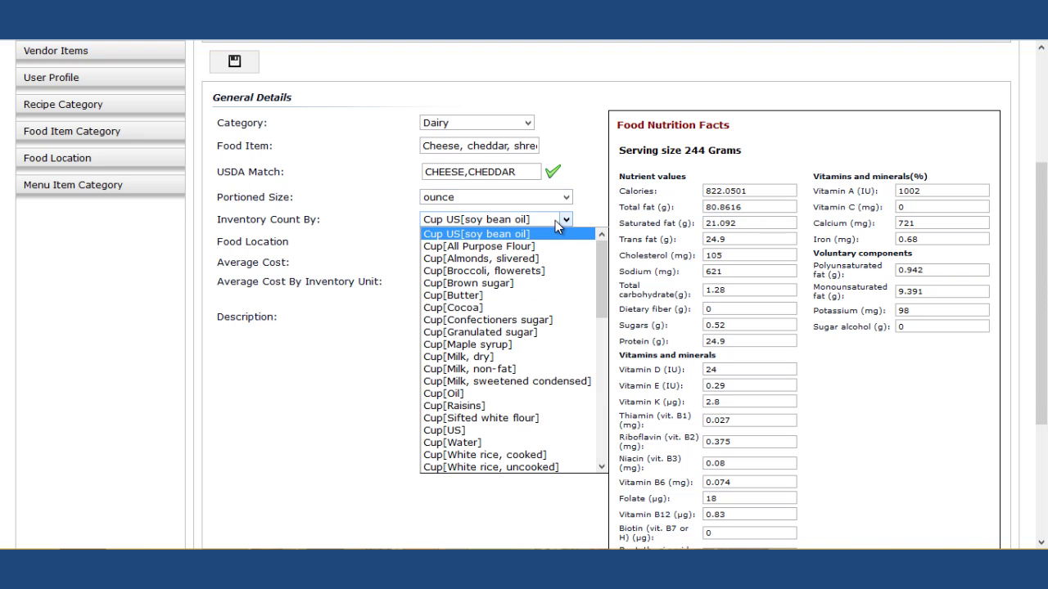
pyautogui.write('pound')
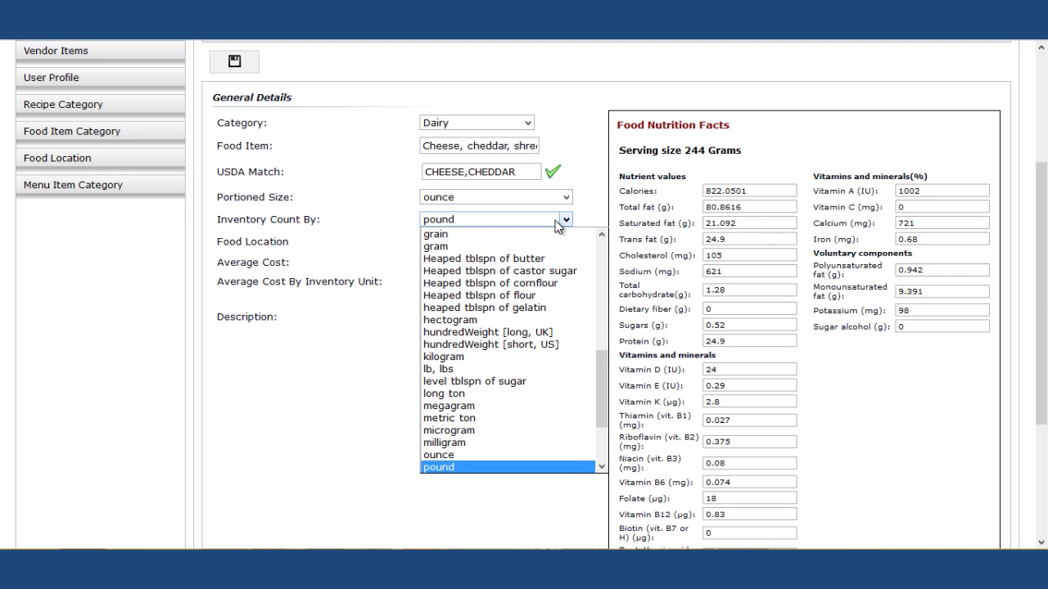
pyautogui.press('Tab')
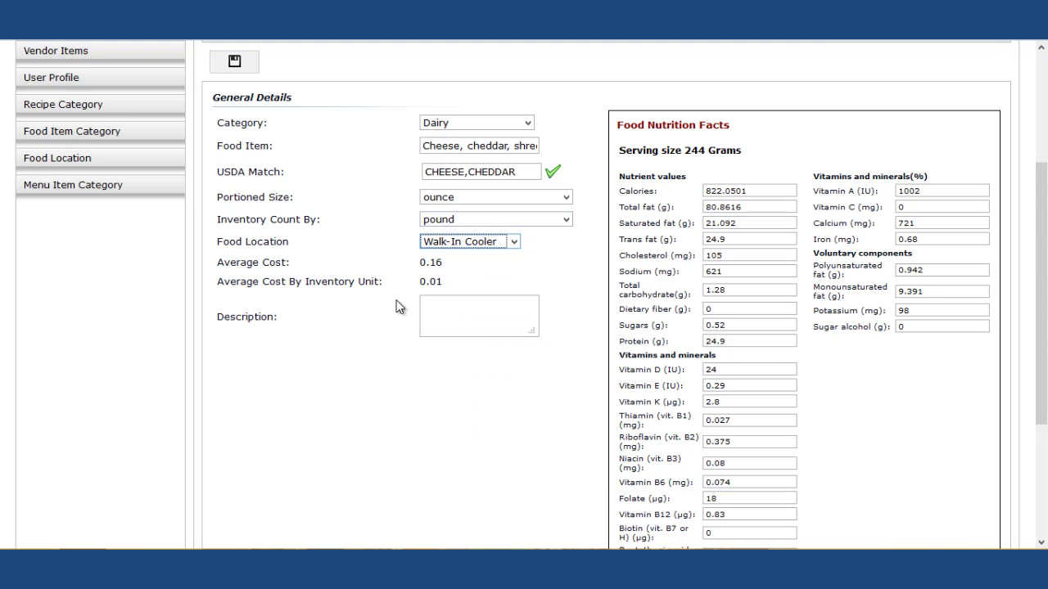
pyautogui.click(234, 63)
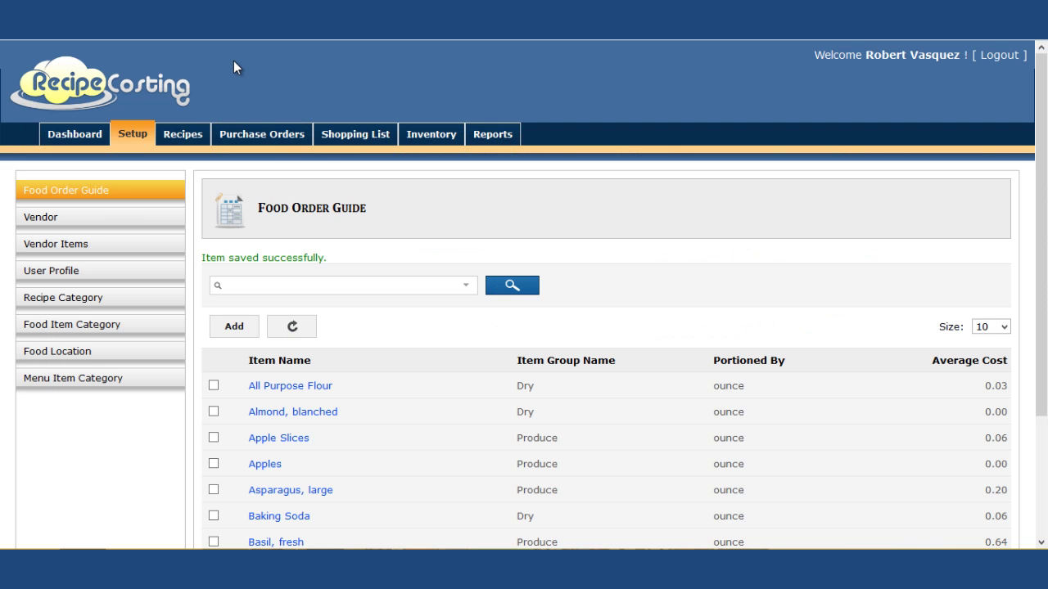
# Open the vendor record "Food Vendor" and review its limits and office address fields.
pyautogui.click(47, 217)
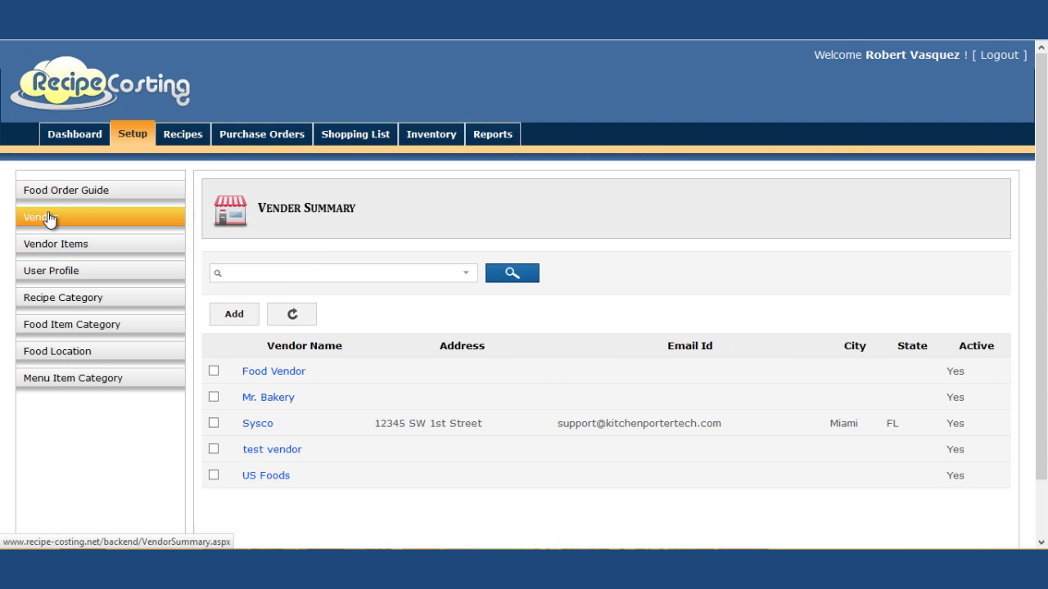
pyautogui.click(288, 372)
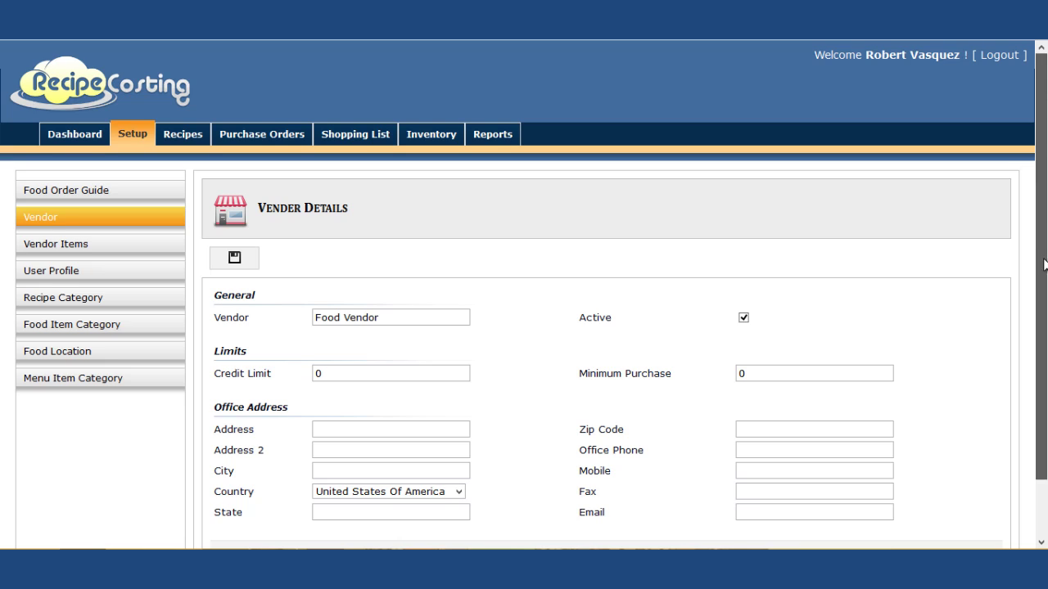
pyautogui.moveTo(1044, 264); pyautogui.dragTo(1045, 319)
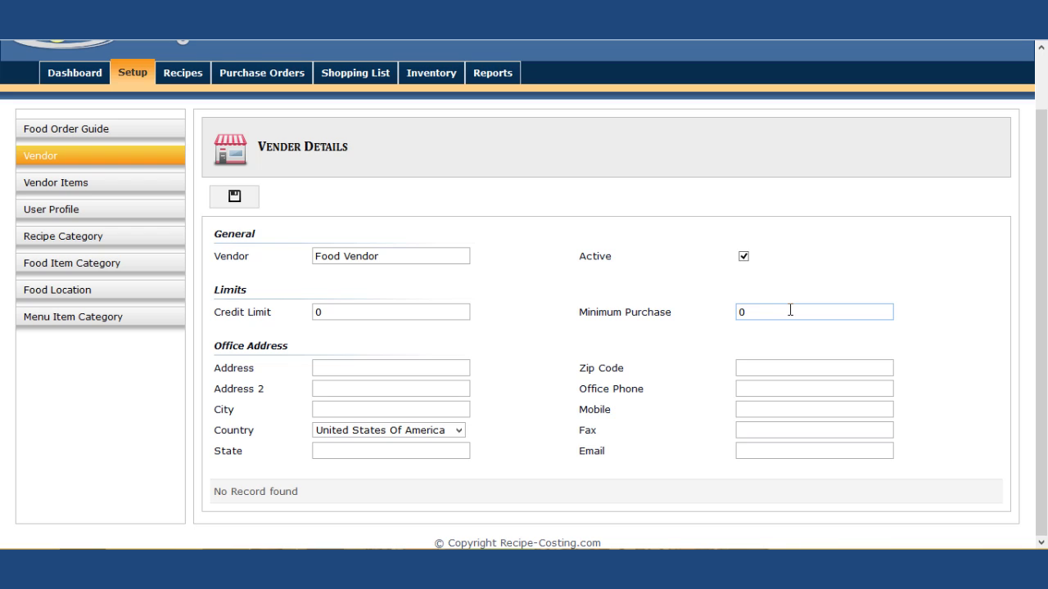
# Show the vendor items for Food Vendor and check All Purpose Flour, Almond, blanched, Apple Slices and Apples.
pyautogui.click(124, 193)
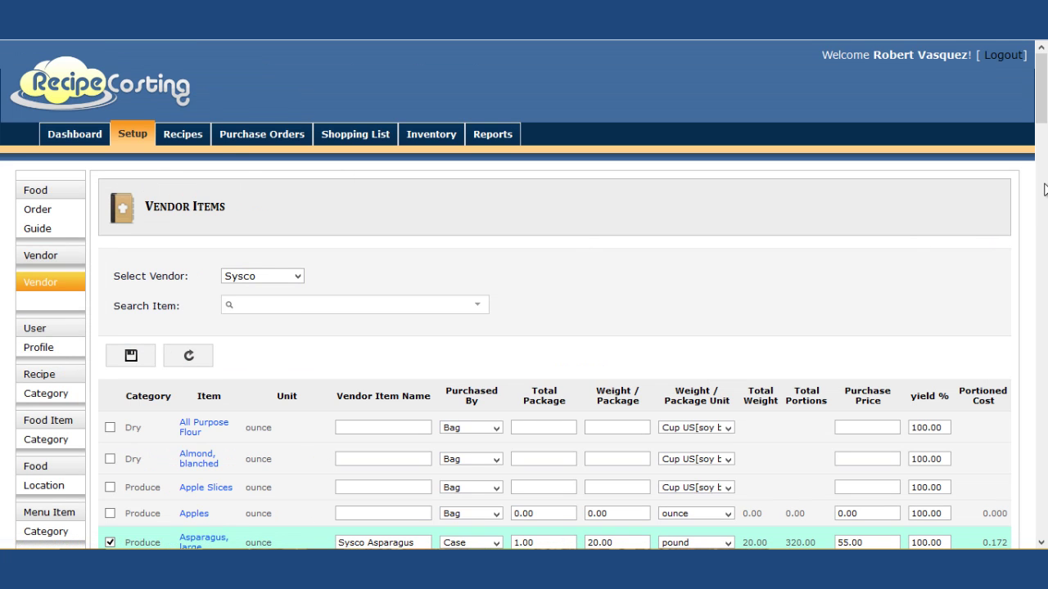
pyautogui.moveTo(1043, 118); pyautogui.dragTo(1043, 154)
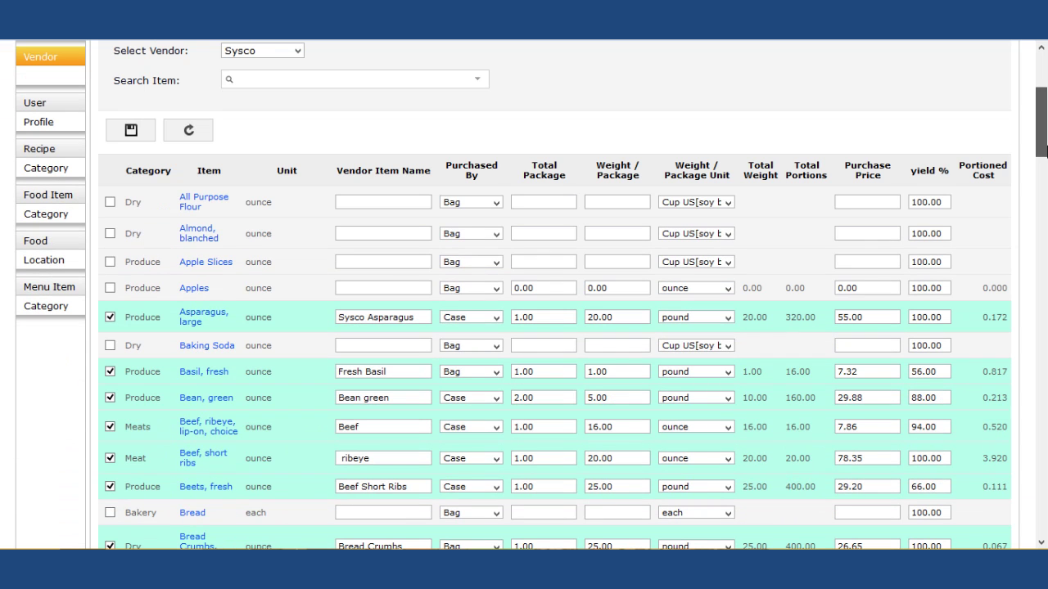
pyautogui.click(296, 50)
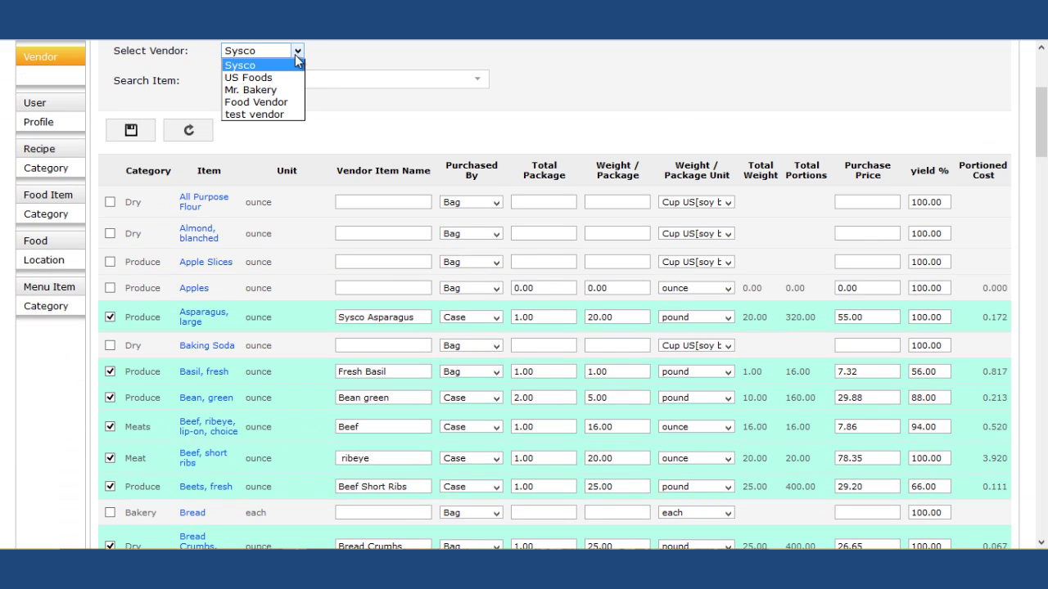
pyautogui.click(290, 102)
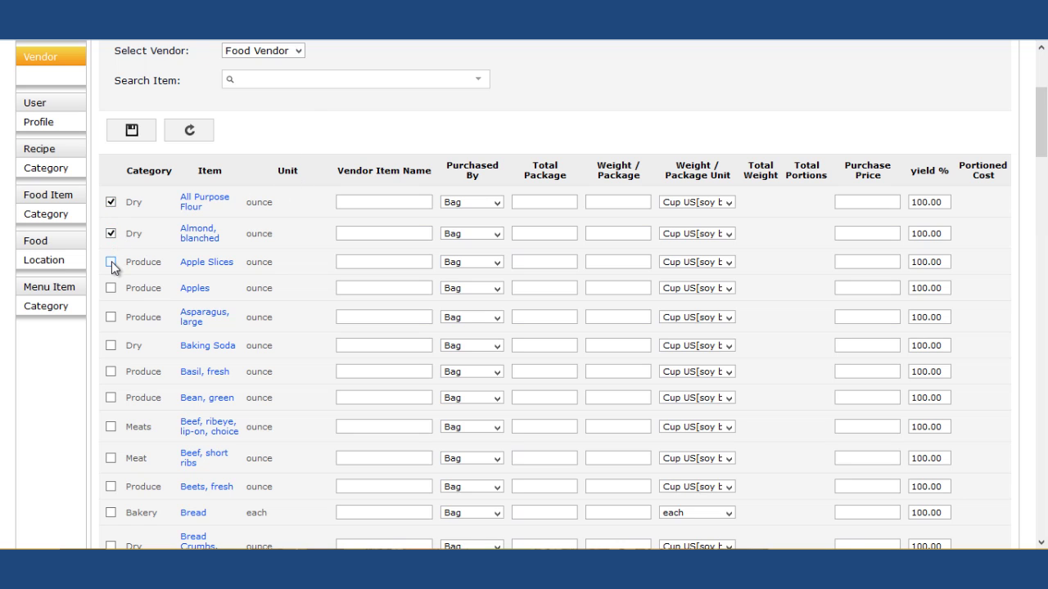
pyautogui.click(110, 289)
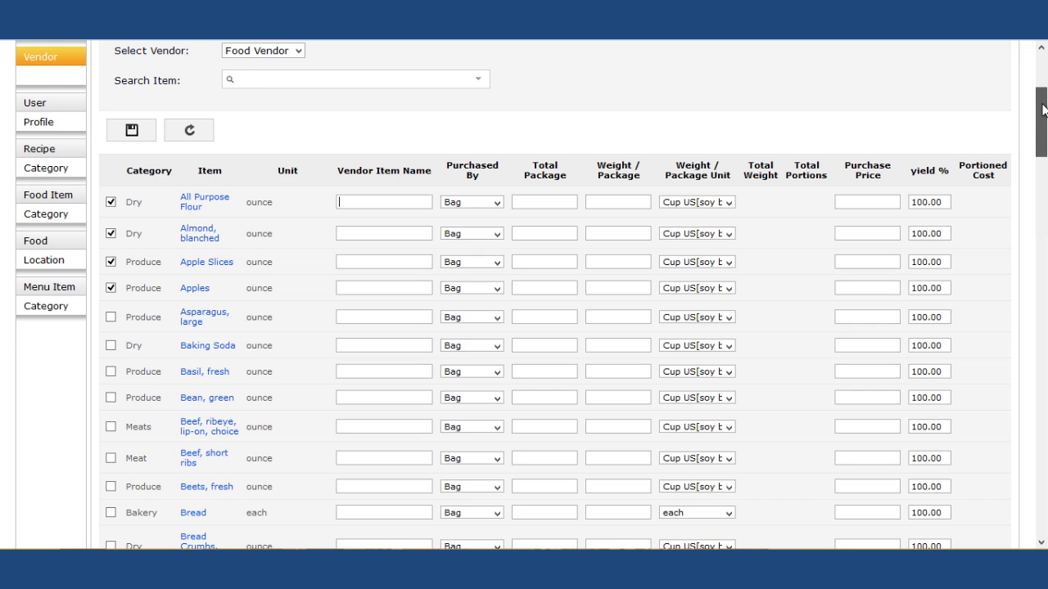
pyautogui.moveTo(1043, 110); pyautogui.dragTo(1037, 82)
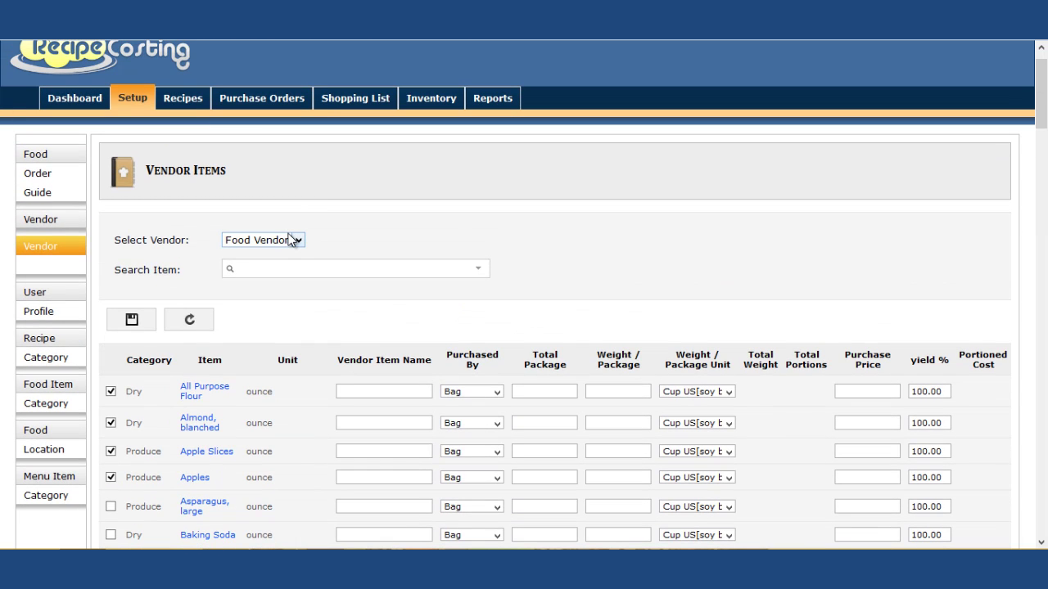
# Find the Cheese Sandwich recipe in the Recipe Summary and open its details.
pyautogui.click(135, 102)
pyautogui.click(180, 136)
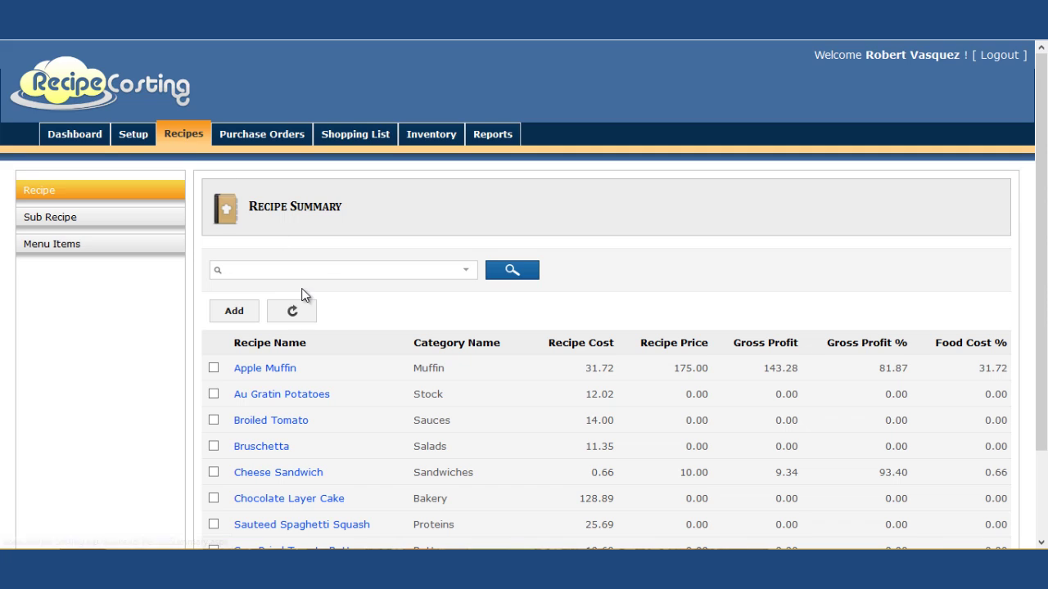
pyautogui.click(318, 275)
pyautogui.write('chees')
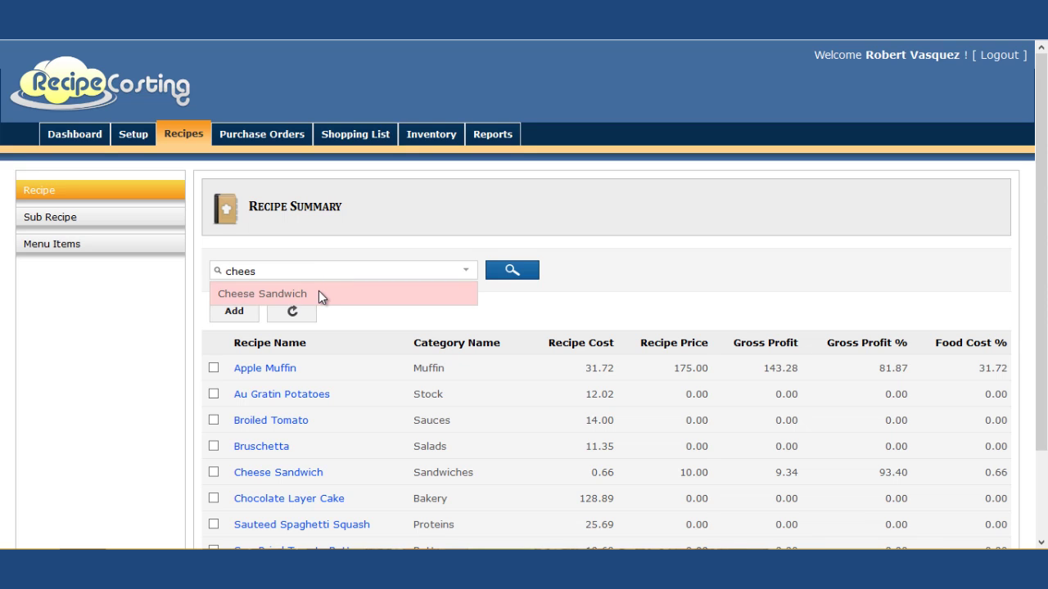
pyautogui.click(318, 293)
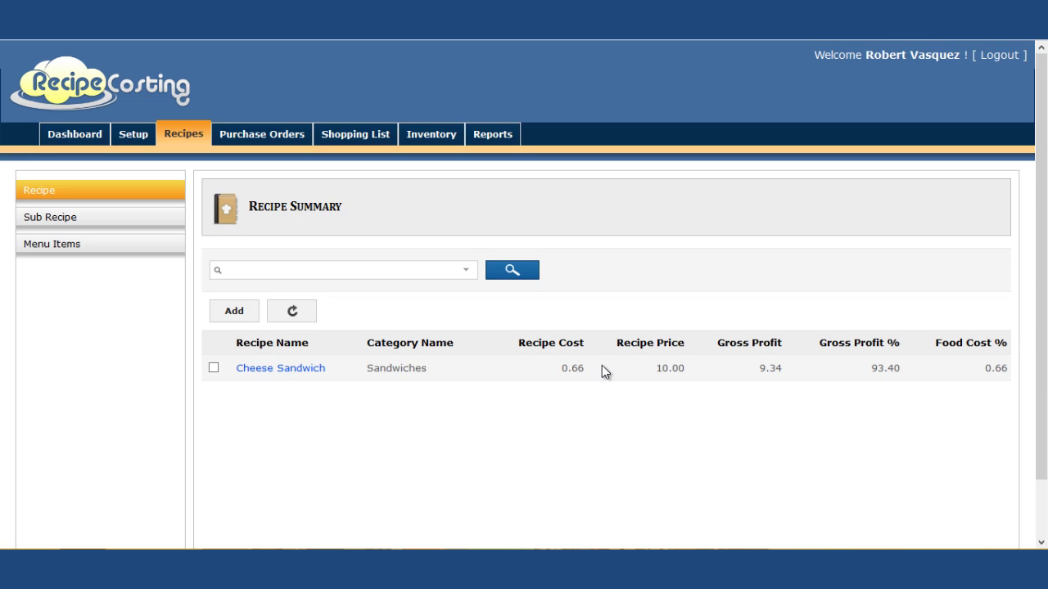
pyautogui.click(306, 373)
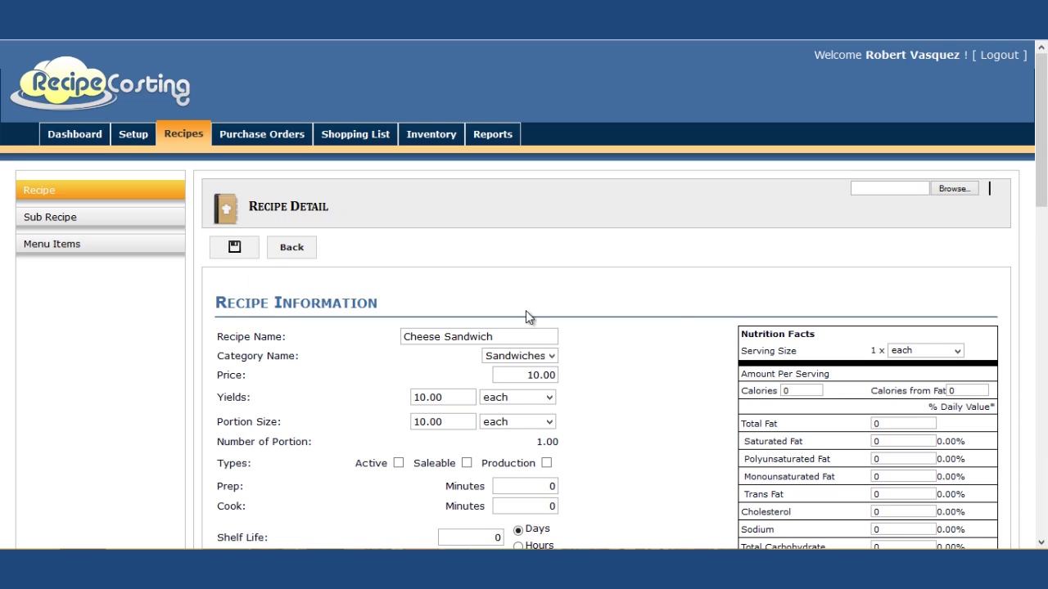
# Choose Cheese, cheddar, shredded in the Cheese Sandwich's new ingredient row, check its portion unit, and review the labor, materials and preparation sections.
pyautogui.moveTo(1040, 172); pyautogui.dragTo(1036, 256)
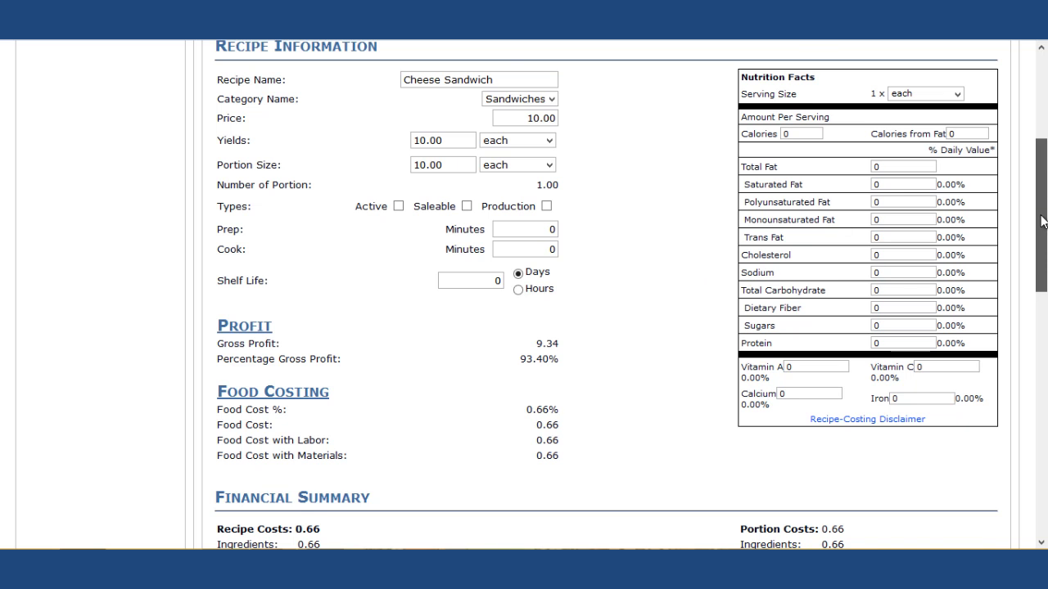
pyautogui.moveTo(1044, 221); pyautogui.dragTo(1046, 367)
pyautogui.click(329, 299)
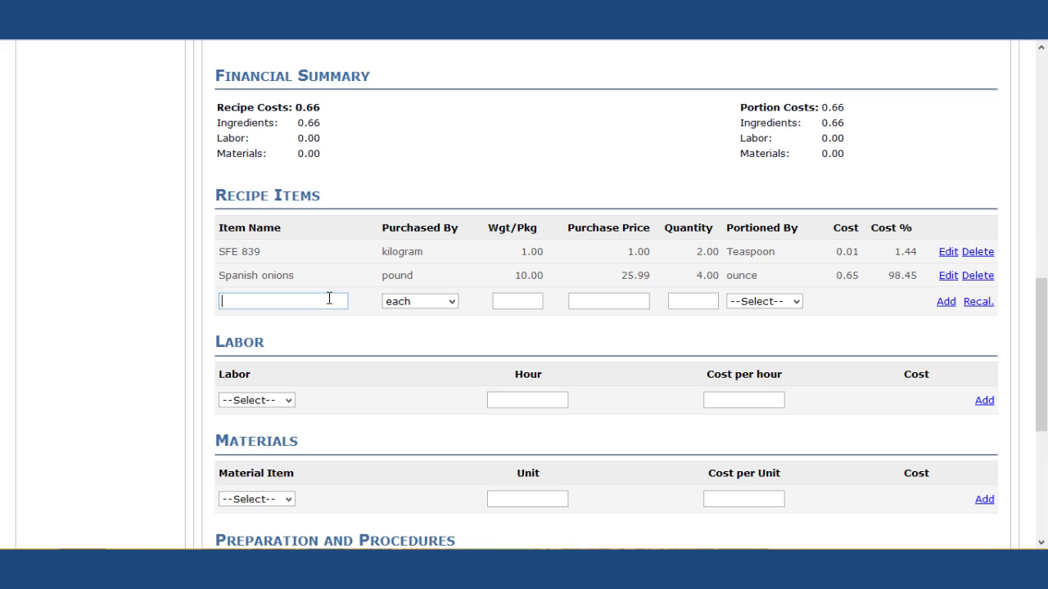
pyautogui.write('cheese')
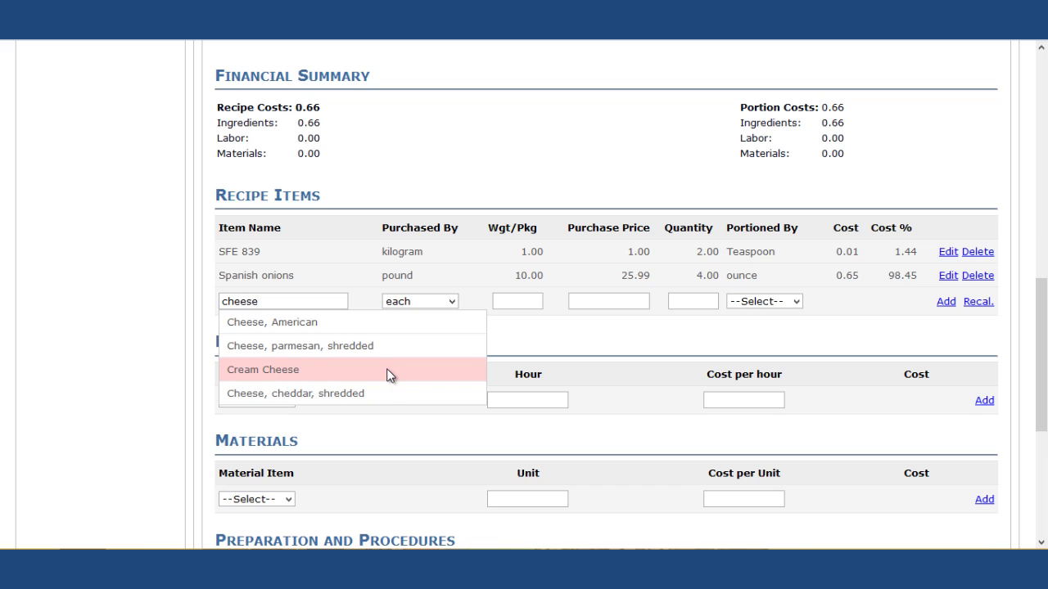
pyautogui.click(388, 393)
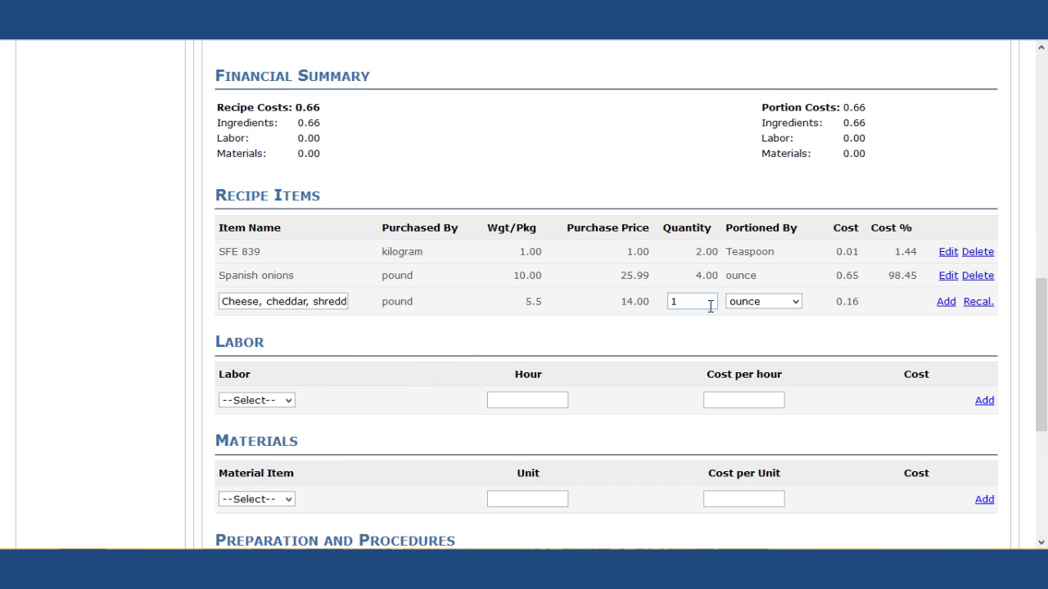
pyautogui.click(763, 305)
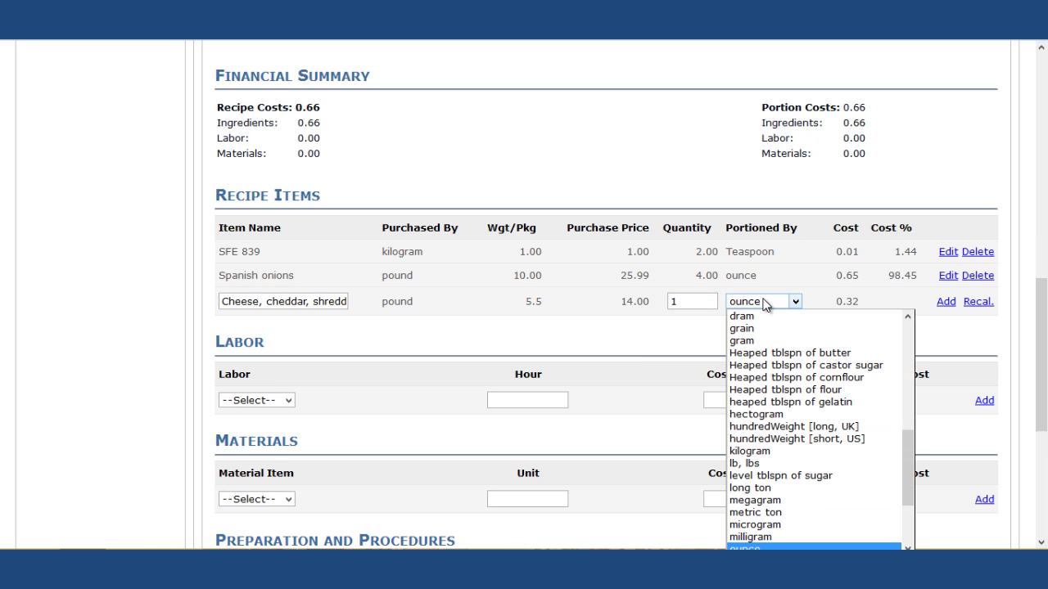
pyautogui.click(763, 305)
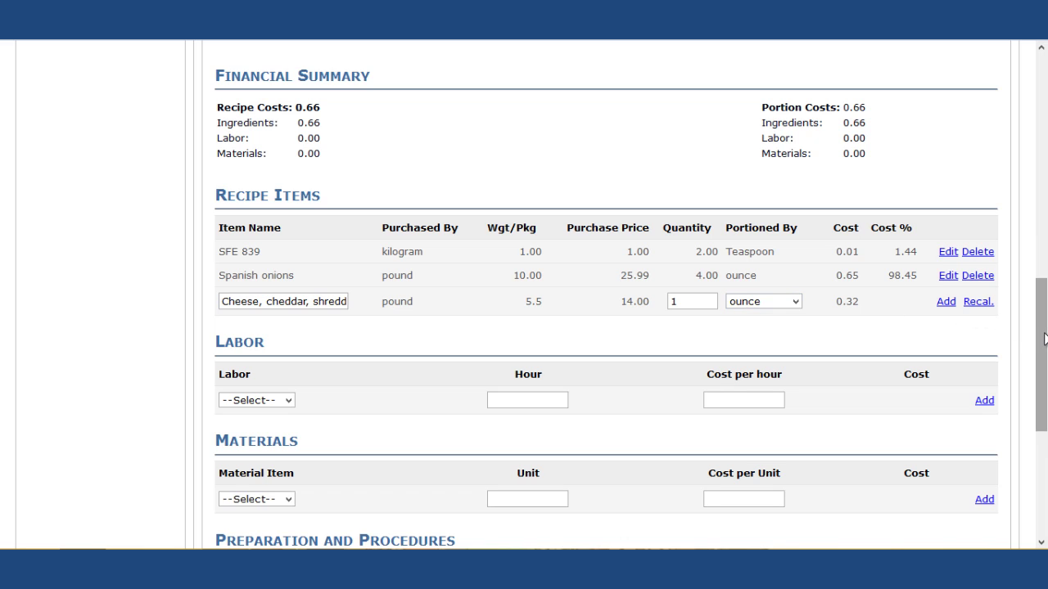
pyautogui.moveTo(1043, 339); pyautogui.dragTo(1046, 424)
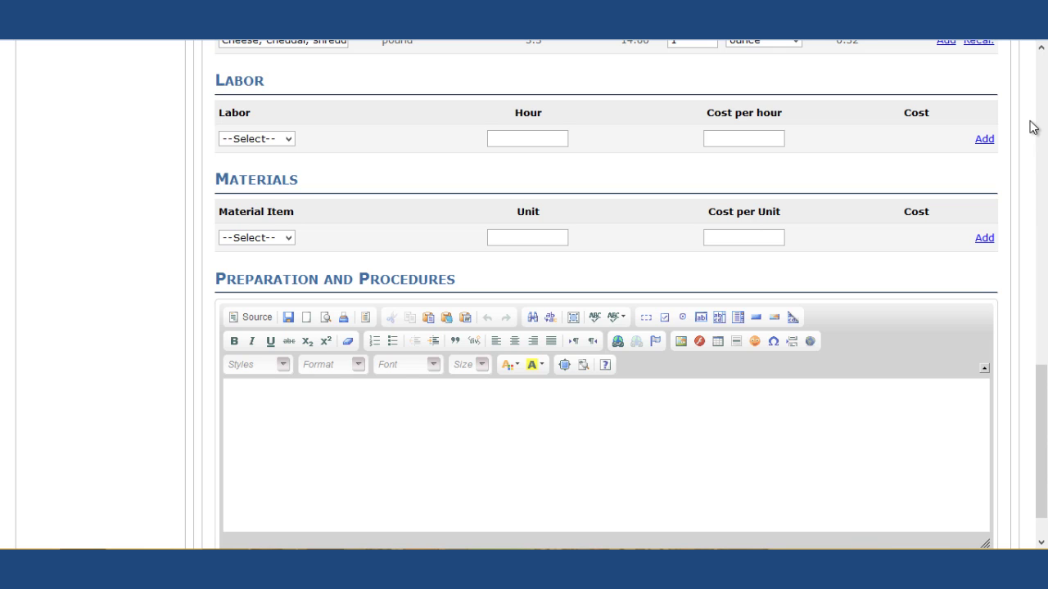
pyautogui.scroll(5, 1044, 113)
pyautogui.scroll(7, 1044, 113)
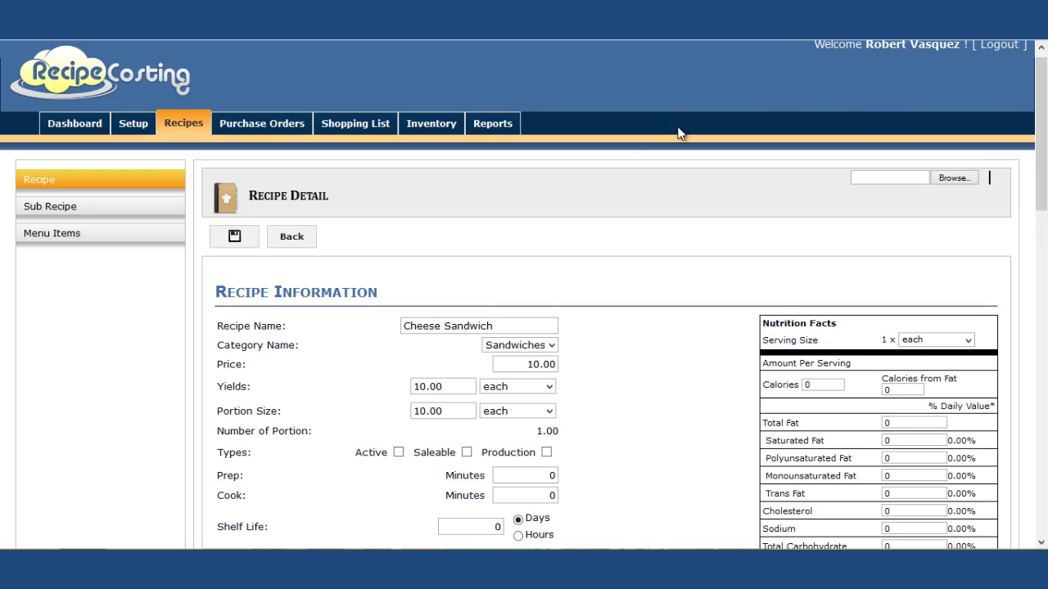
# Open the Vanilla Frosting sub recipe and review its financial summary, recipe items and labor.
pyautogui.click(166, 214)
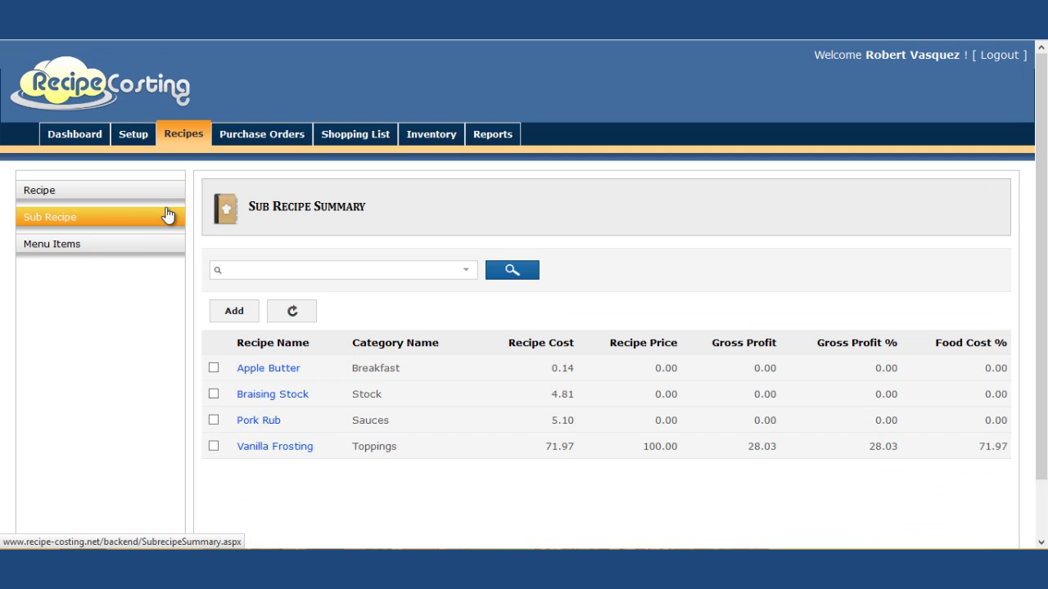
pyautogui.click(291, 454)
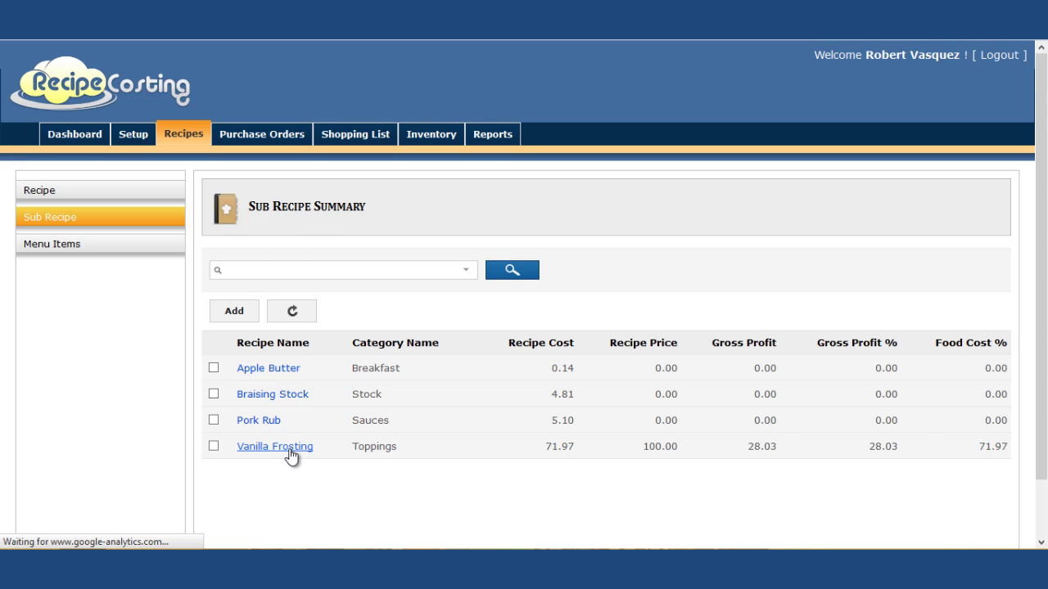
pyautogui.moveTo(1043, 191); pyautogui.dragTo(1030, 387)
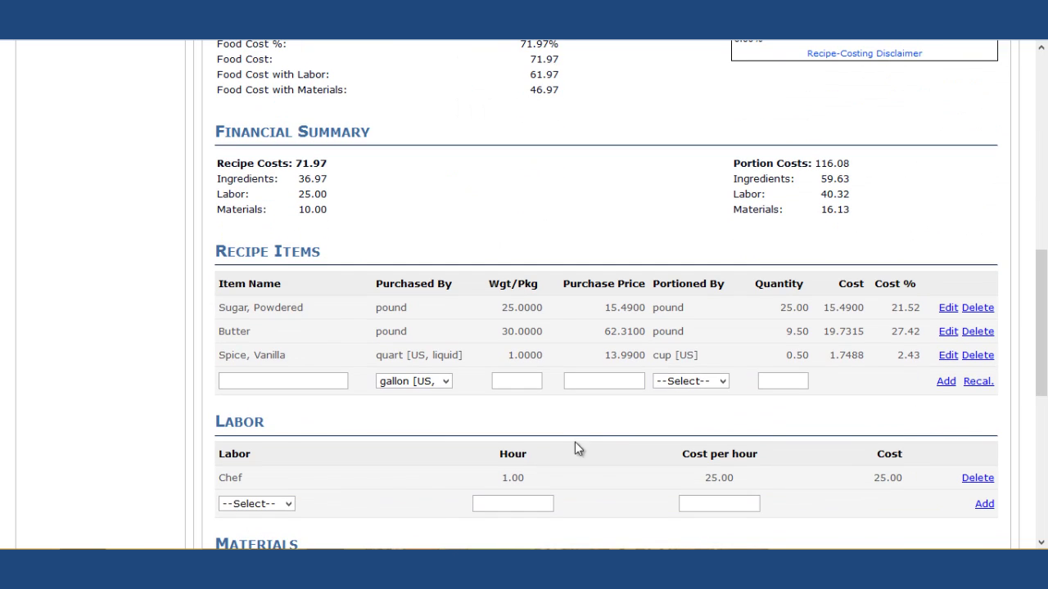
pyautogui.click(308, 381)
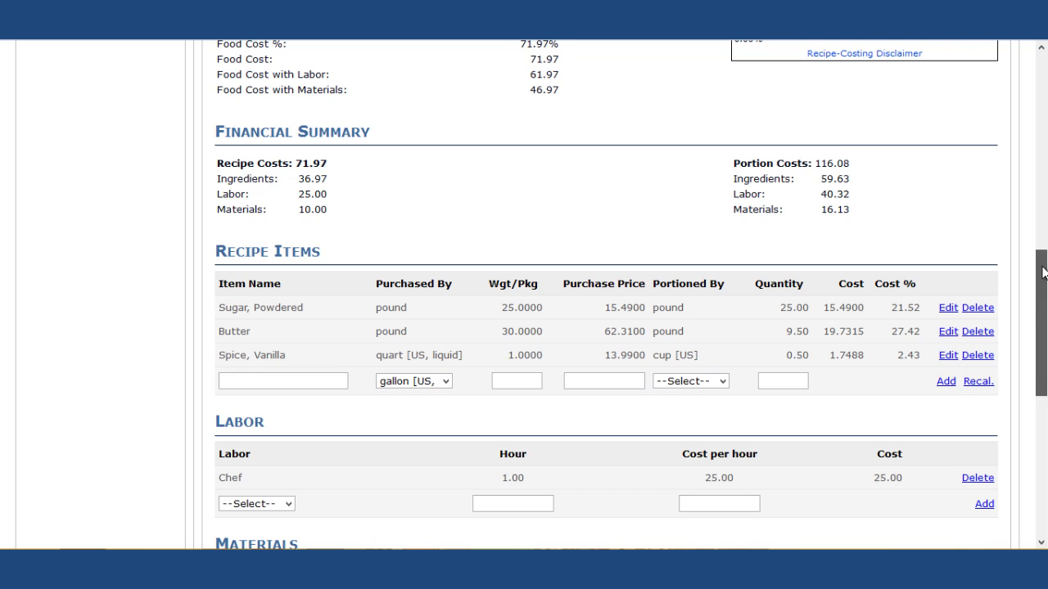
pyautogui.moveTo(1040, 264); pyautogui.dragTo(988, 75)
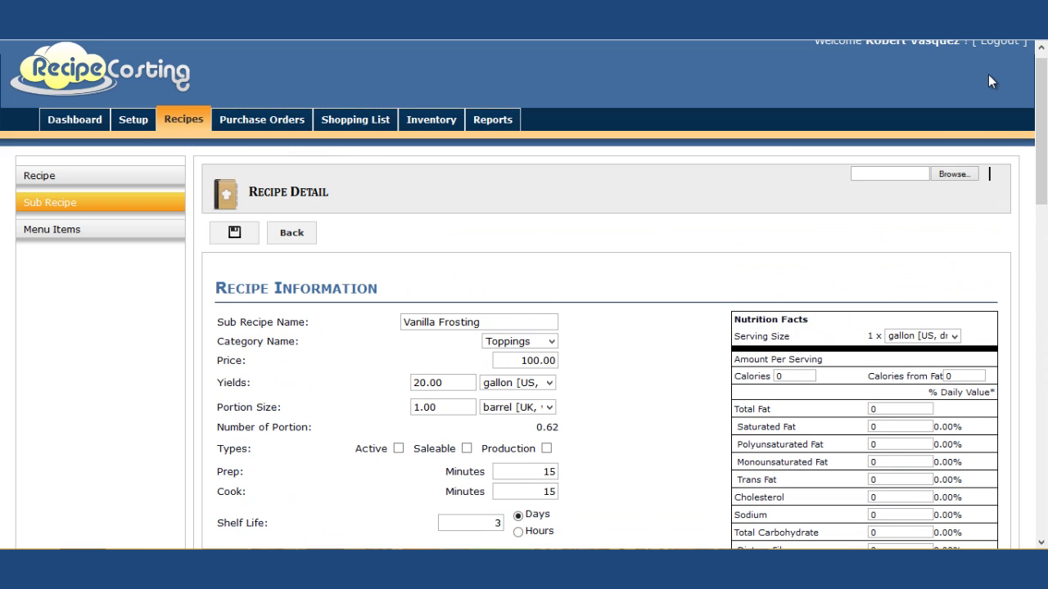
# Start a new recipe and choose the Vanilla Frosting sub recipe in its first recipe item row.
pyautogui.click(158, 176)
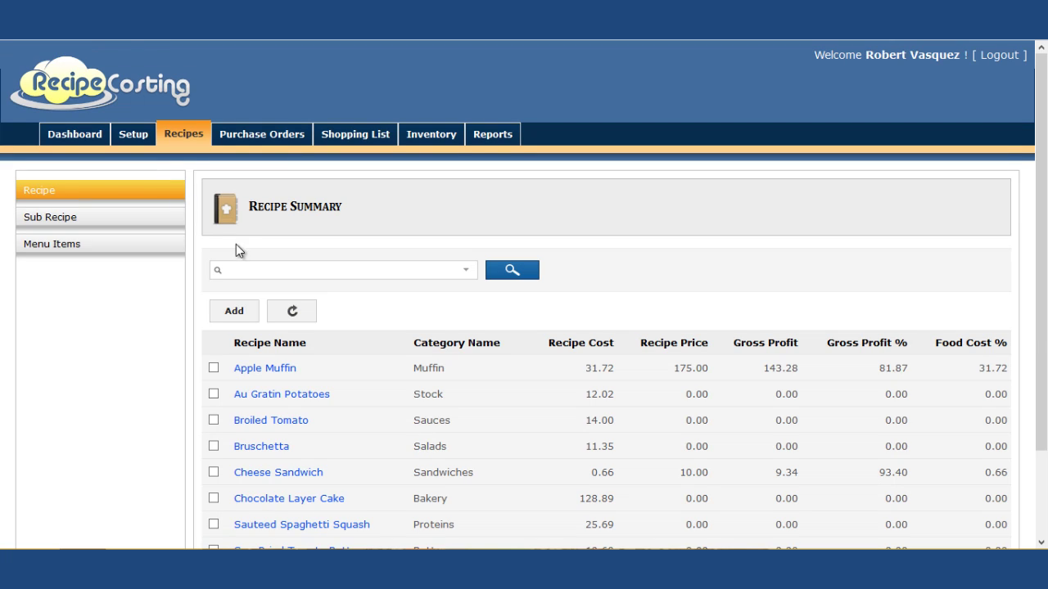
pyautogui.click(243, 320)
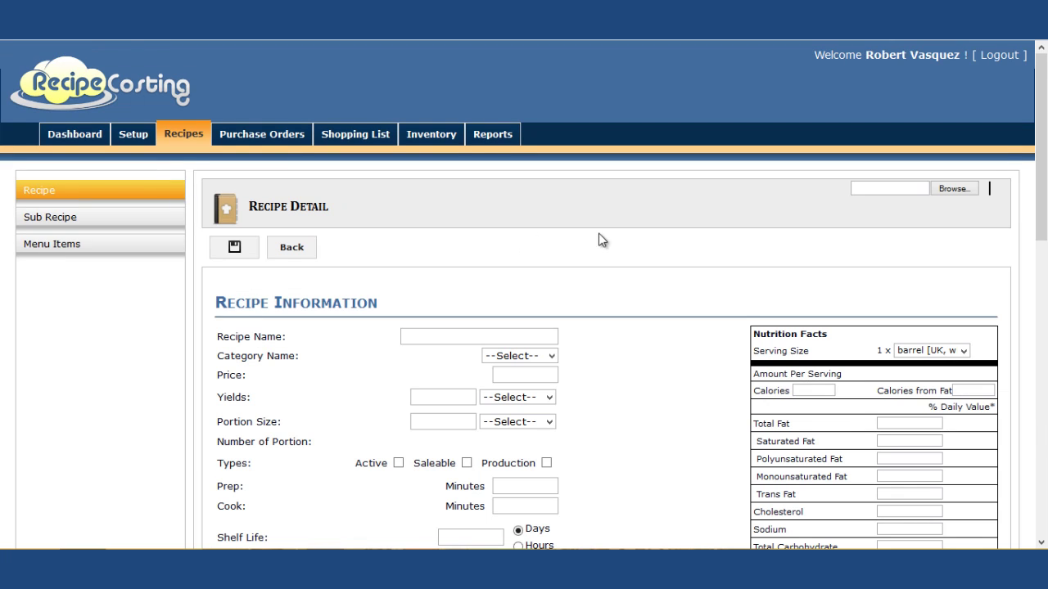
pyautogui.scroll(-1, 989, 159)
pyautogui.scroll(-8, 989, 159)
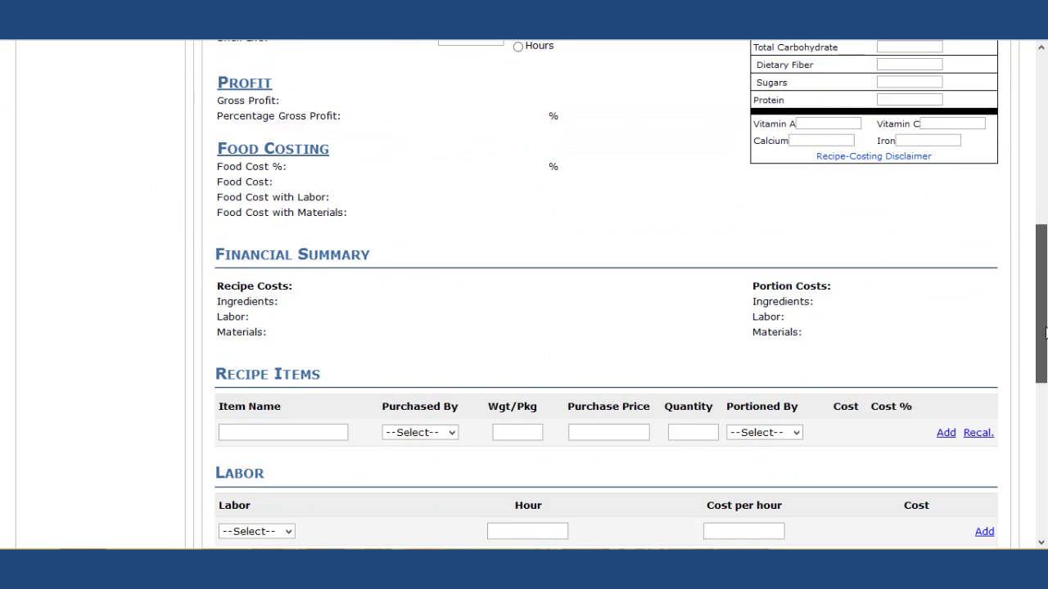
pyautogui.click(284, 264)
pyautogui.write('van')
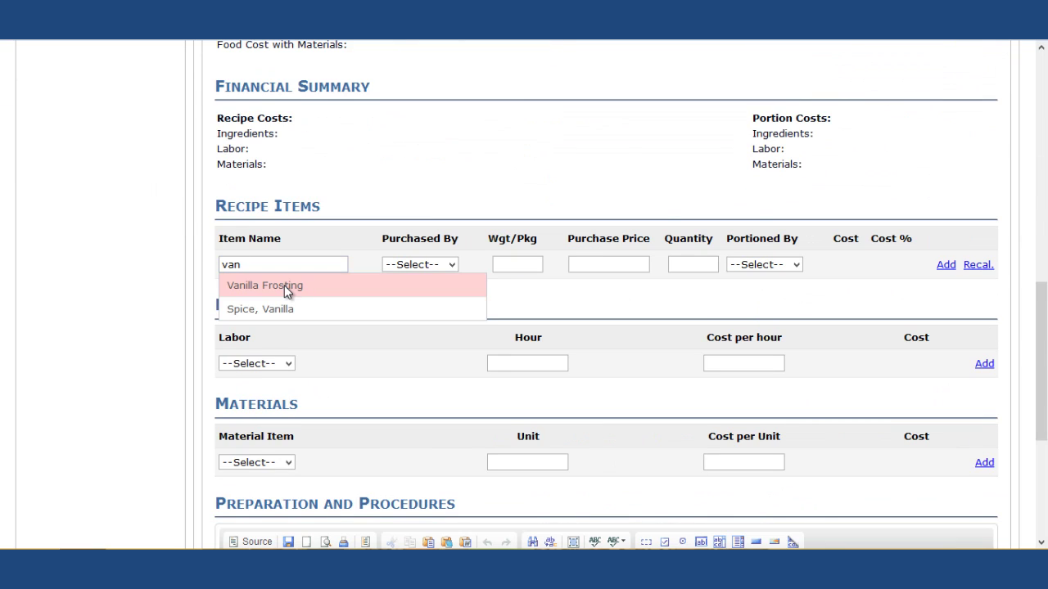
pyautogui.click(285, 286)
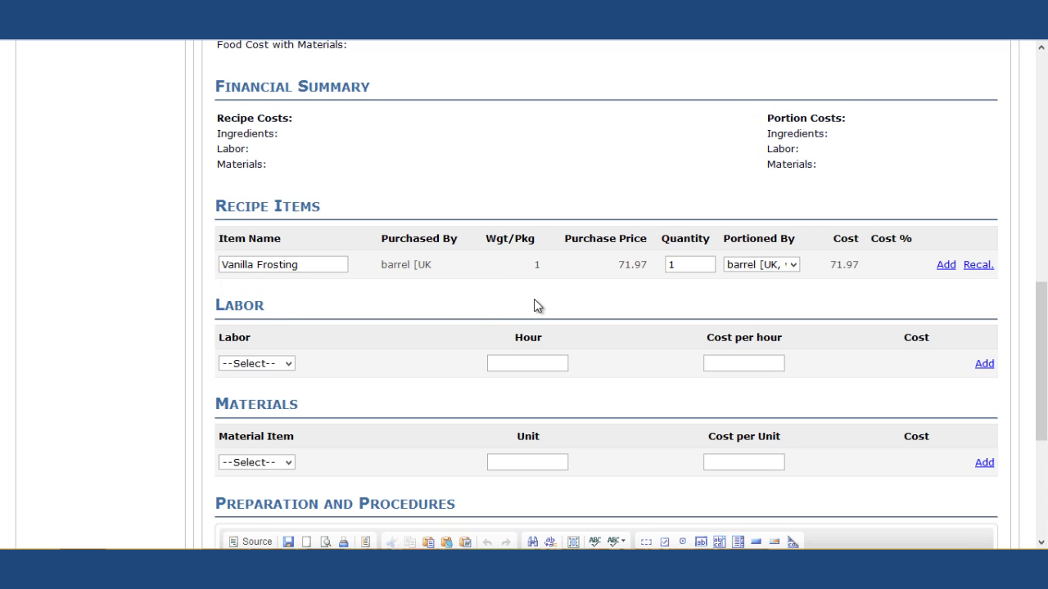
# Open the Sweet Ribs menu item and review its category, price, added items and food cost information.
pyautogui.click(1040, 100)
pyautogui.click(144, 249)
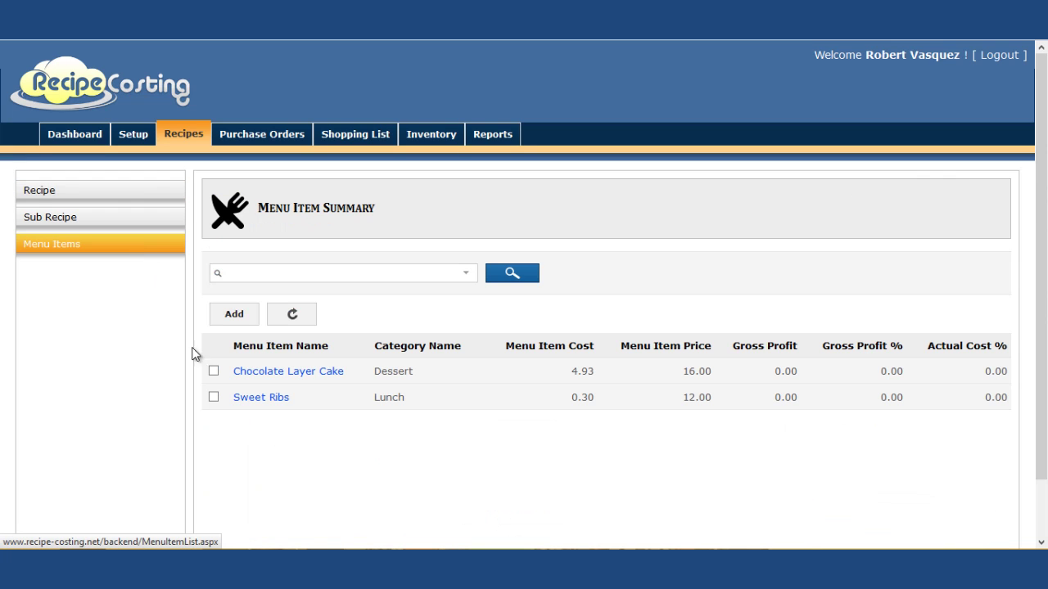
pyautogui.click(262, 398)
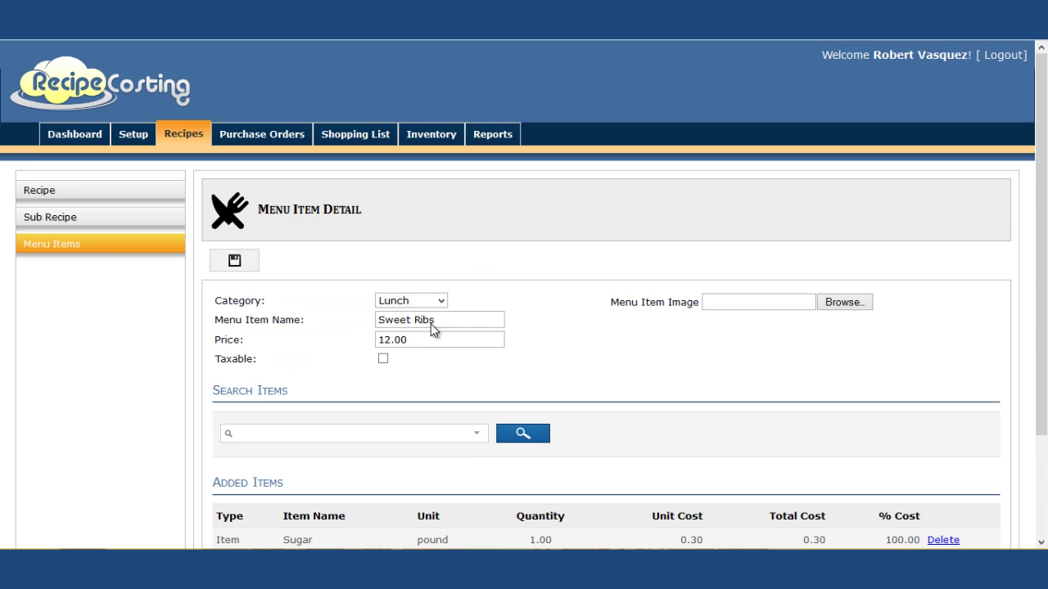
pyautogui.moveTo(1040, 138); pyautogui.dragTo(1038, 319)
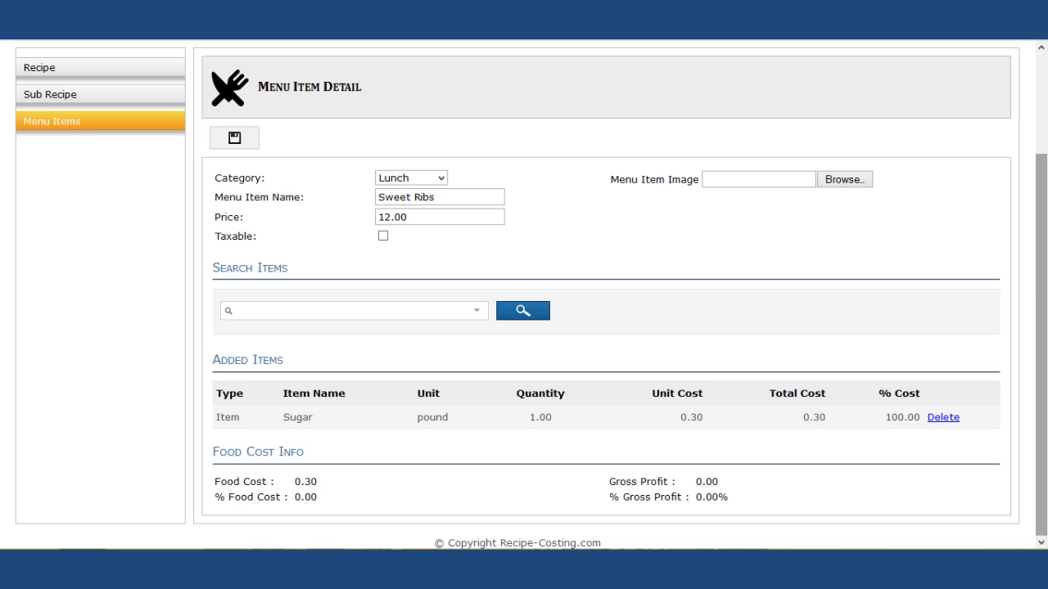
pyautogui.click(1043, 81)
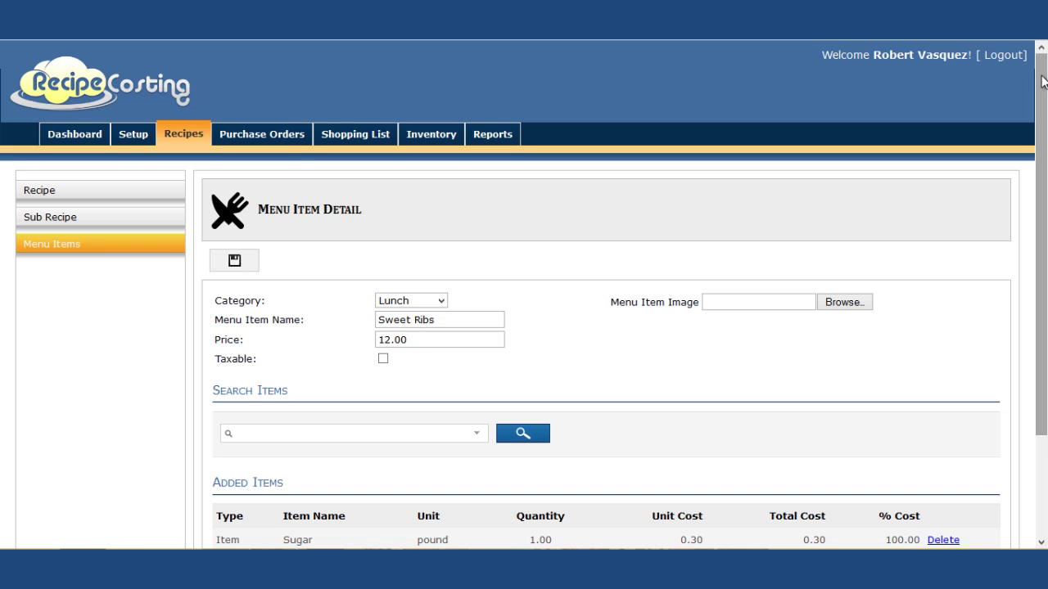
# Start a new purchase order and add Cheese, cheddar, shredded with quantity 1 from vendor US Foods.
pyautogui.click(285, 136)
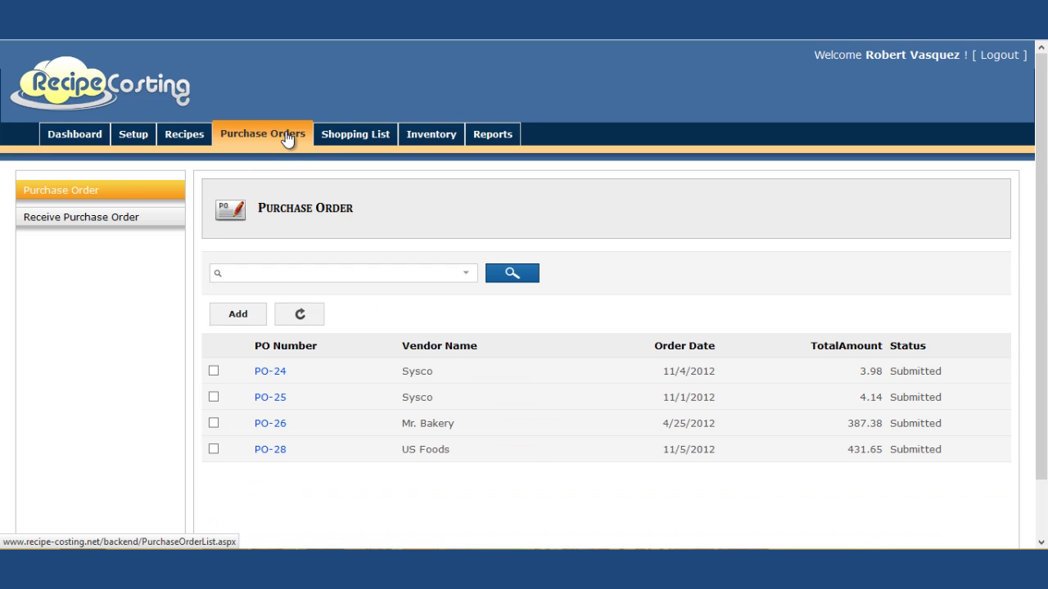
pyautogui.click(237, 316)
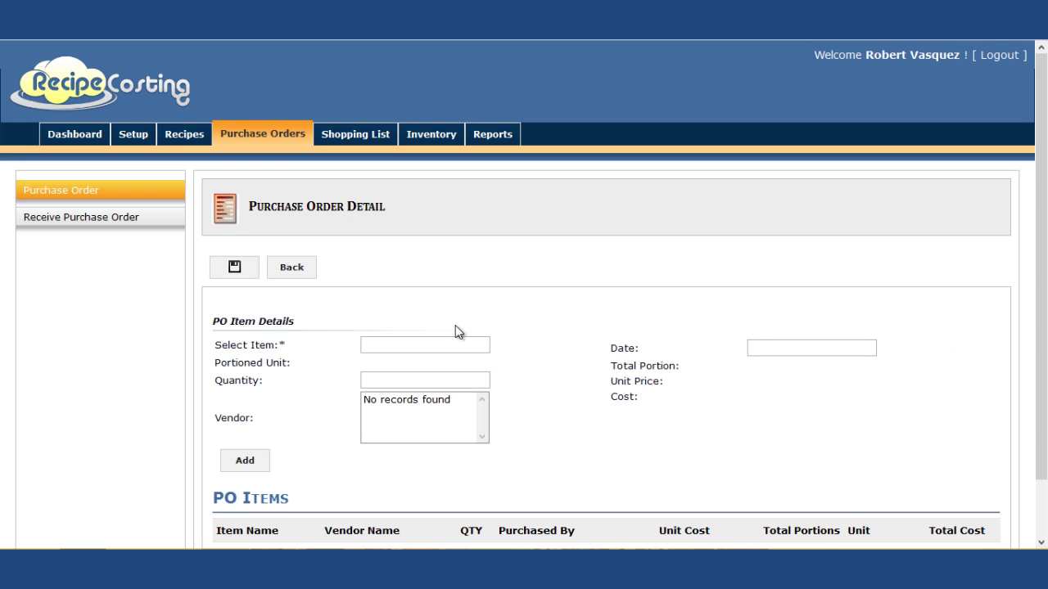
pyautogui.moveTo(1041, 231); pyautogui.dragTo(1036, 325)
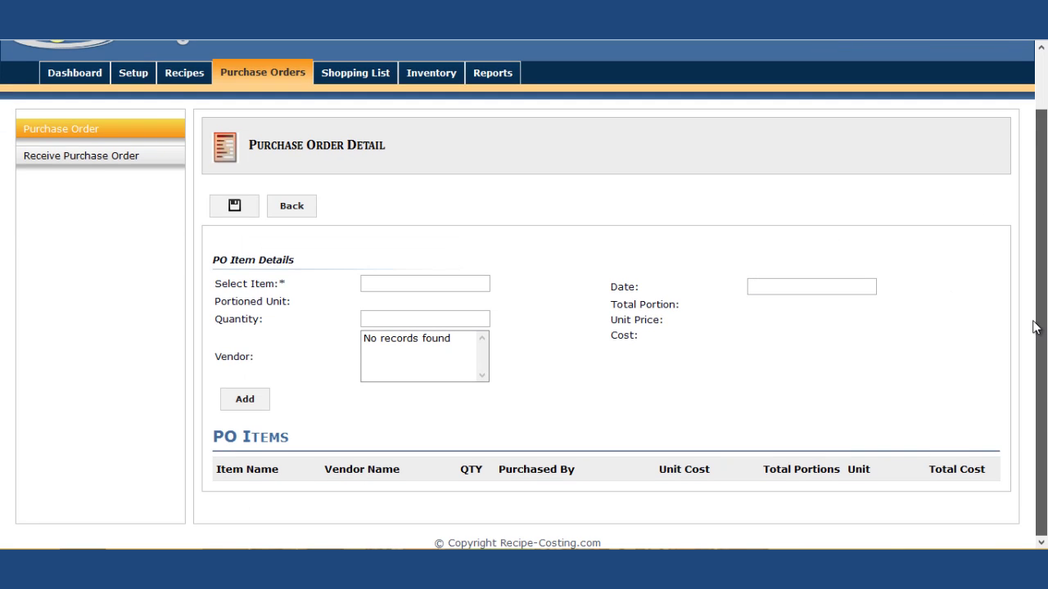
pyautogui.click(467, 288)
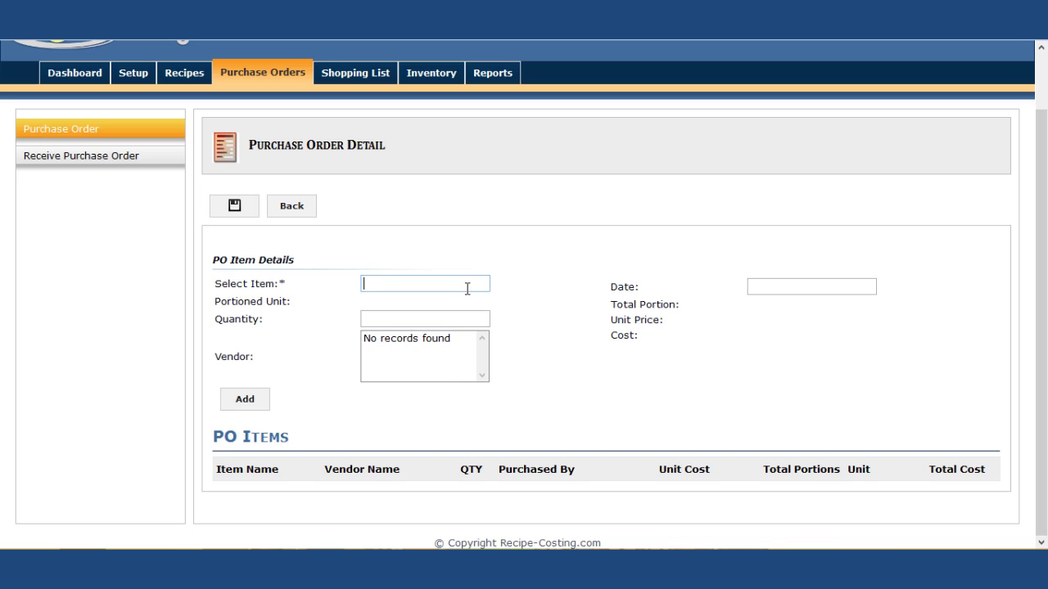
pyautogui.write('ch')
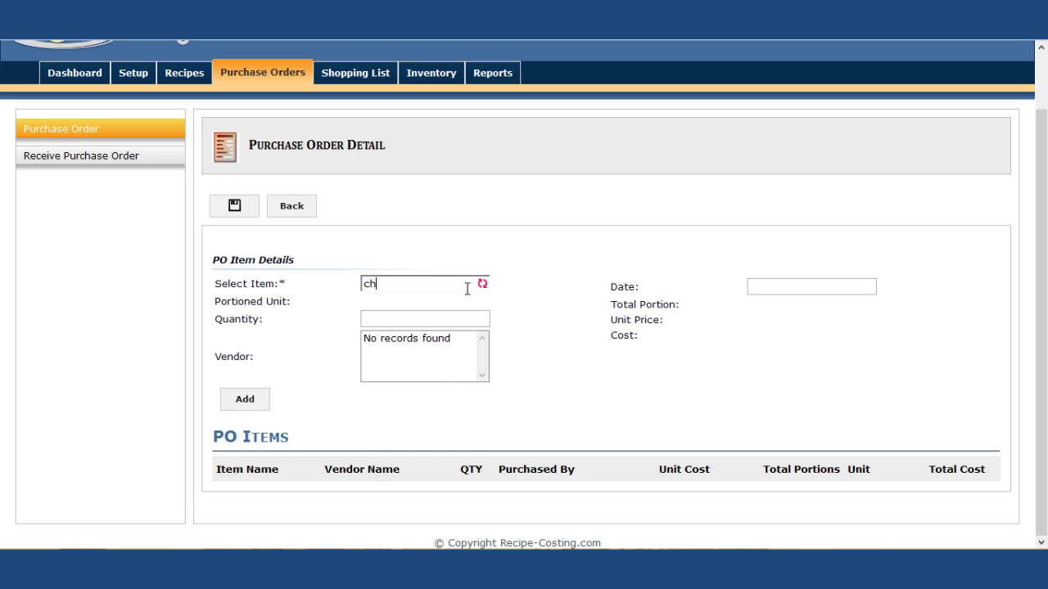
pyautogui.write('ees')
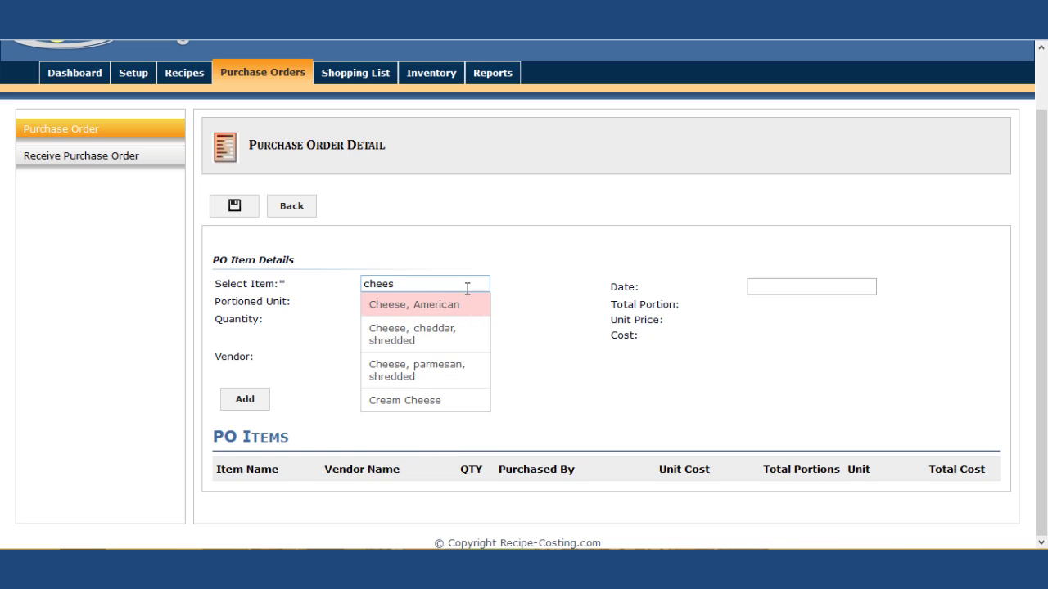
pyautogui.click(460, 334)
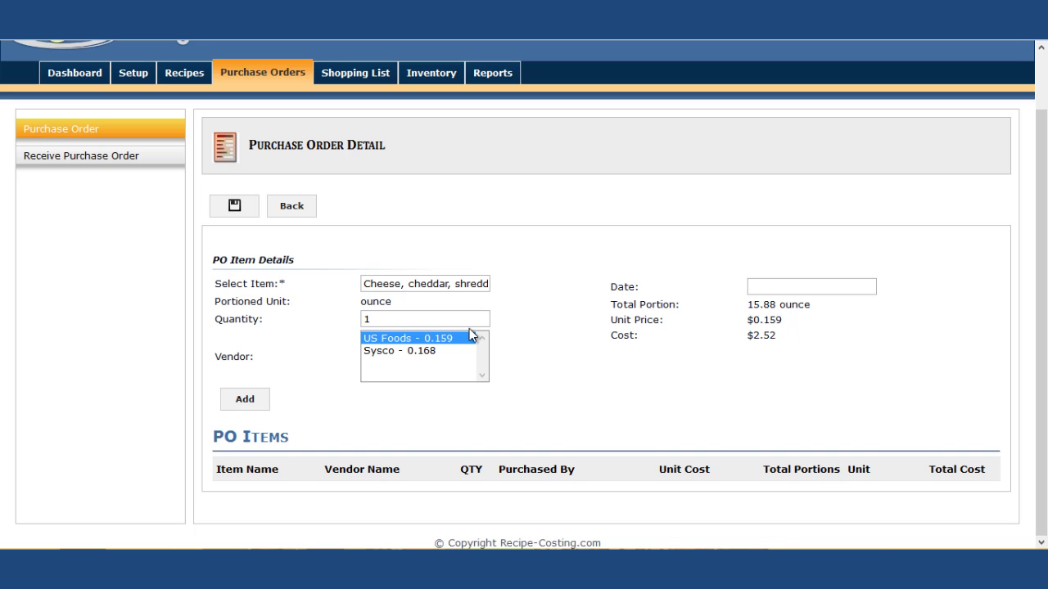
pyautogui.click(256, 399)
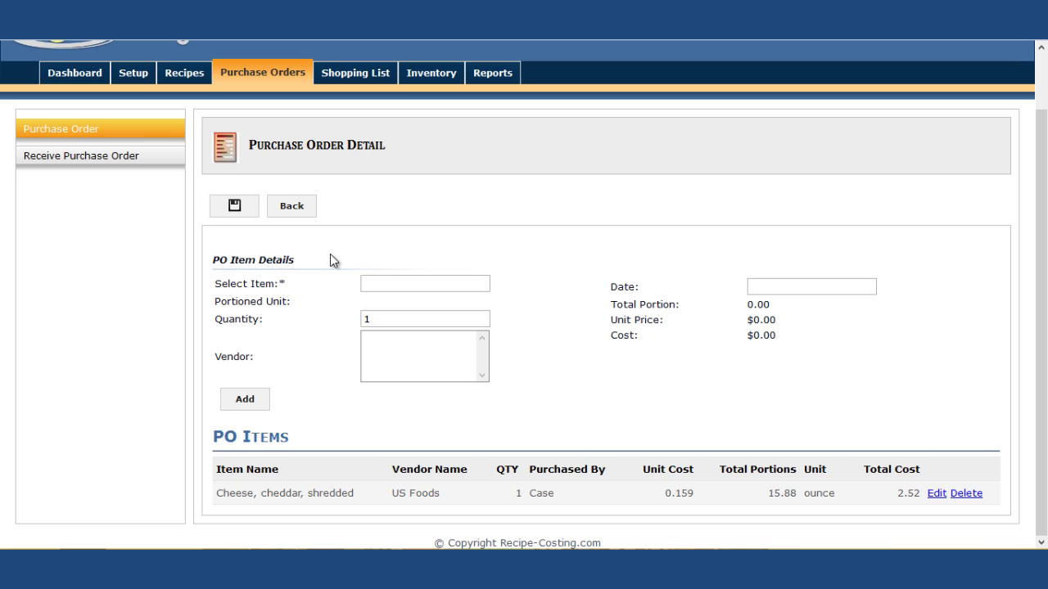
# Add the Chocolate Layer Cake menu item to the shopping list with a quantity of 100 servings.
pyautogui.click(359, 73)
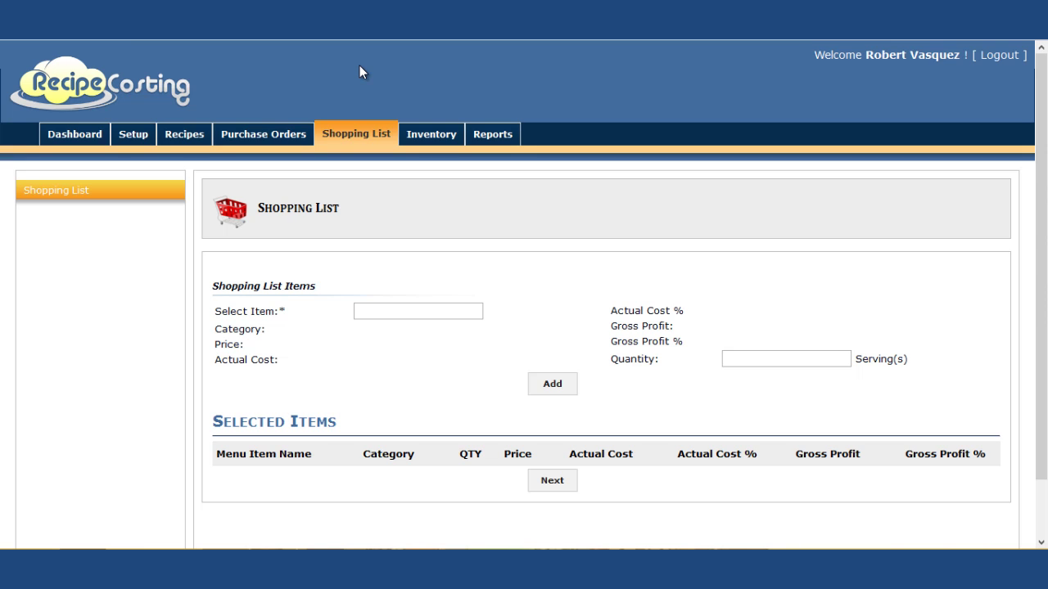
pyautogui.click(402, 311)
pyautogui.write('l')
pyautogui.press('BackSpace')
pyautogui.write('la')
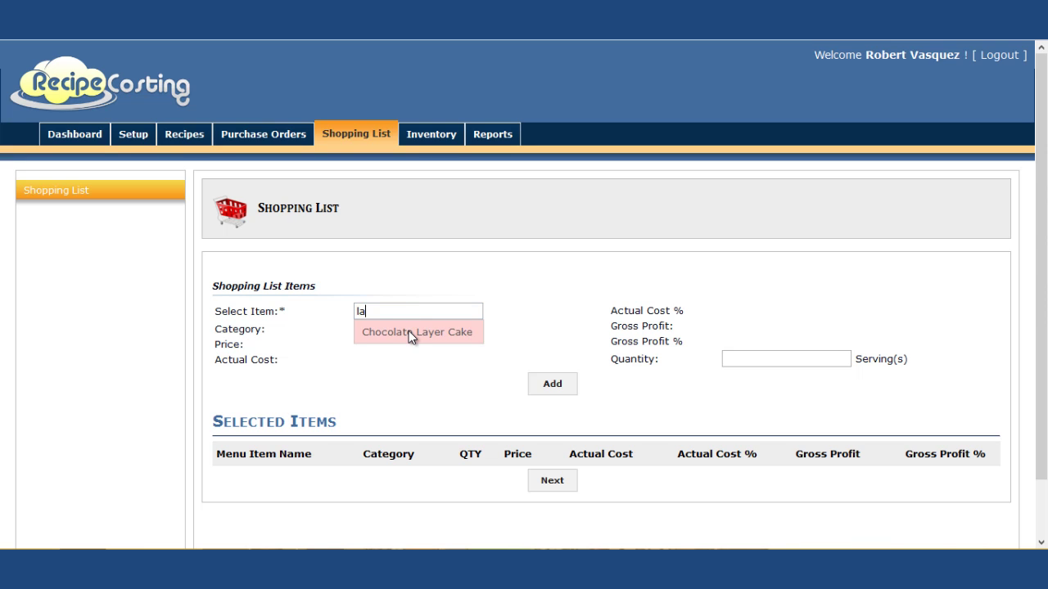
pyautogui.click(409, 331)
pyautogui.click(734, 357)
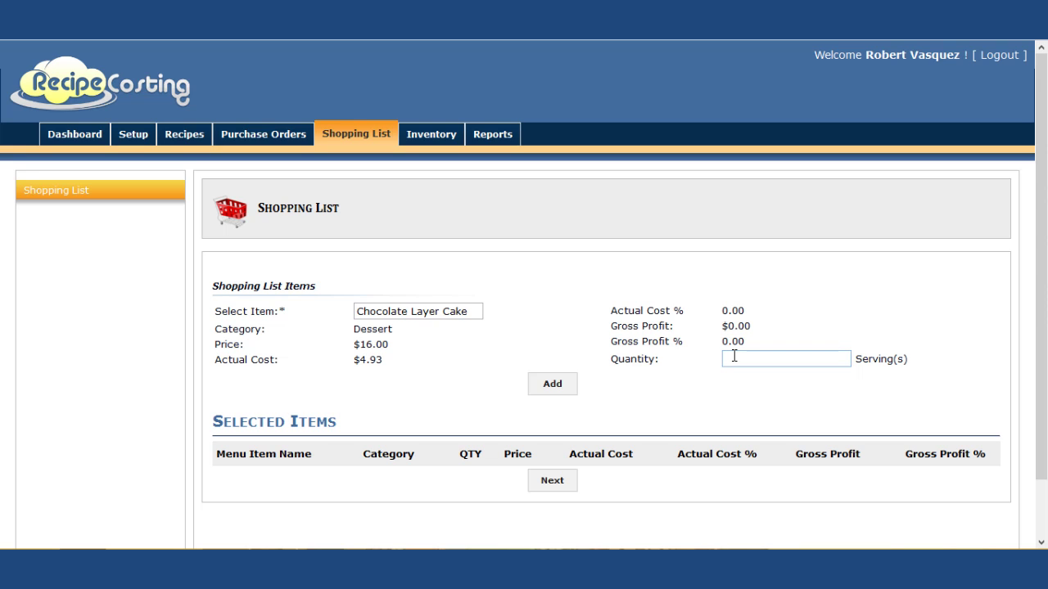
pyautogui.write('100')
pyautogui.click(533, 391)
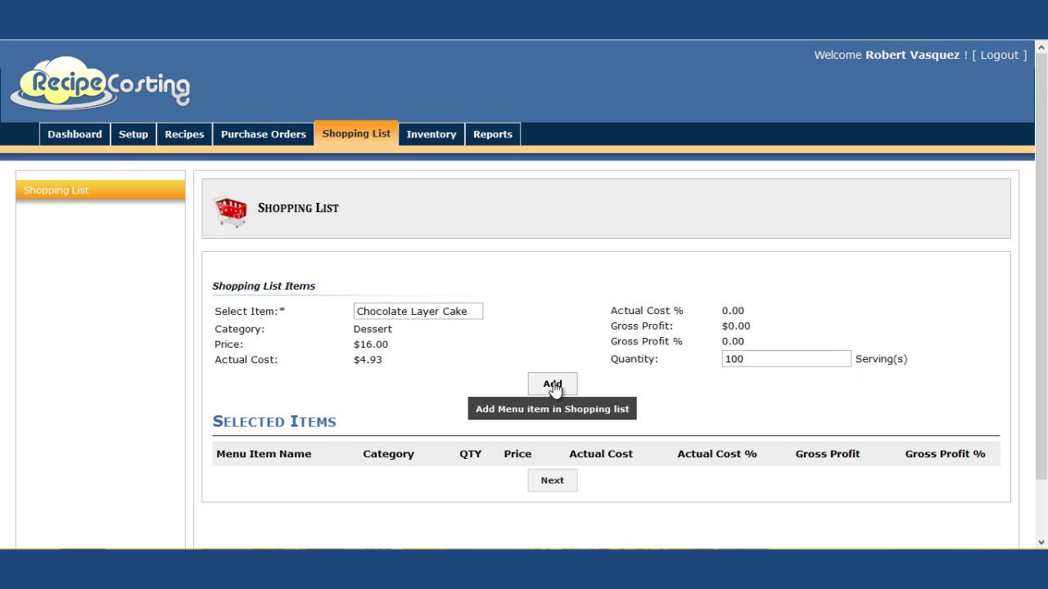
pyautogui.click(554, 386)
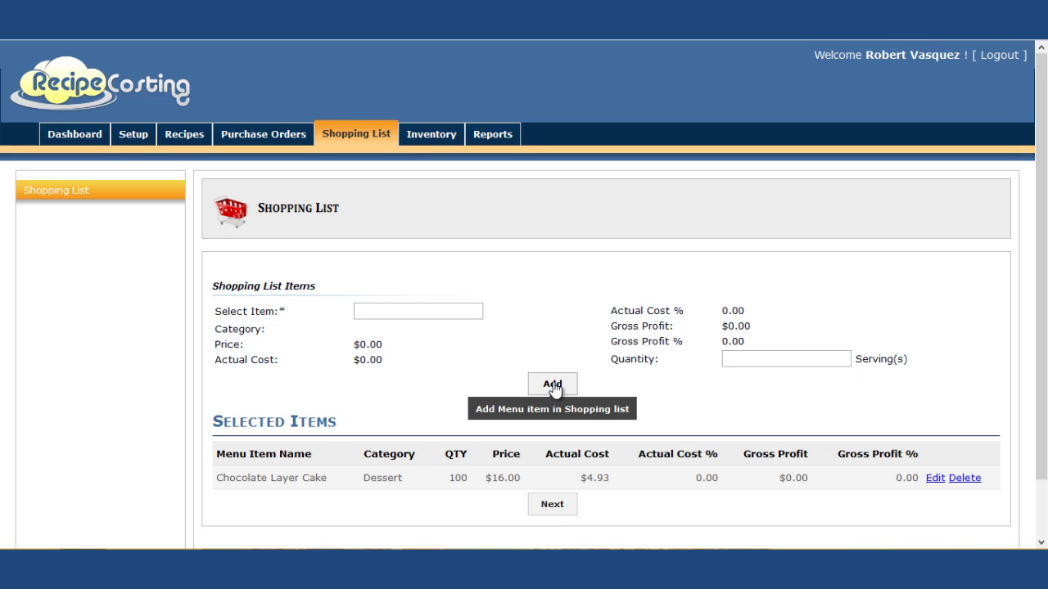
# Continue to the shopping list details, open Chocolate Layer Cake, and review the purchase order detail with its PO items.
pyautogui.click(551, 505)
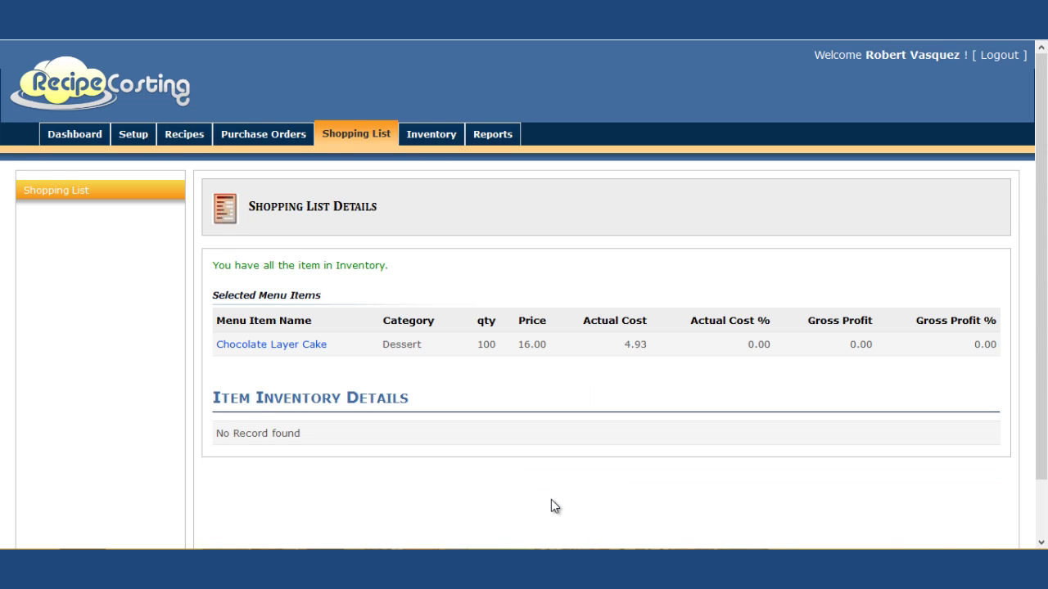
pyautogui.click(296, 345)
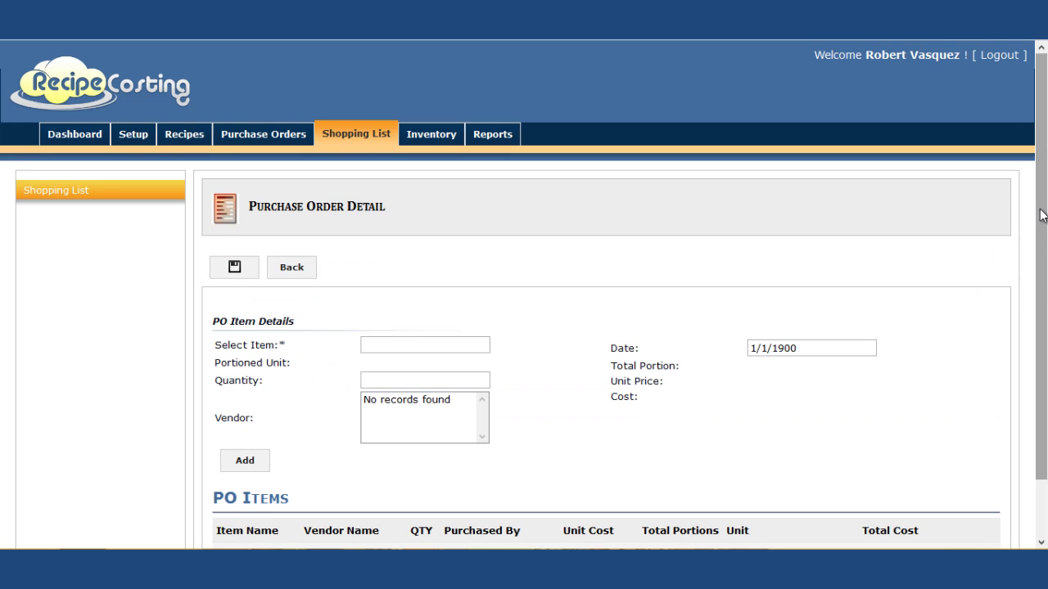
pyautogui.moveTo(1038, 211); pyautogui.dragTo(1040, 298)
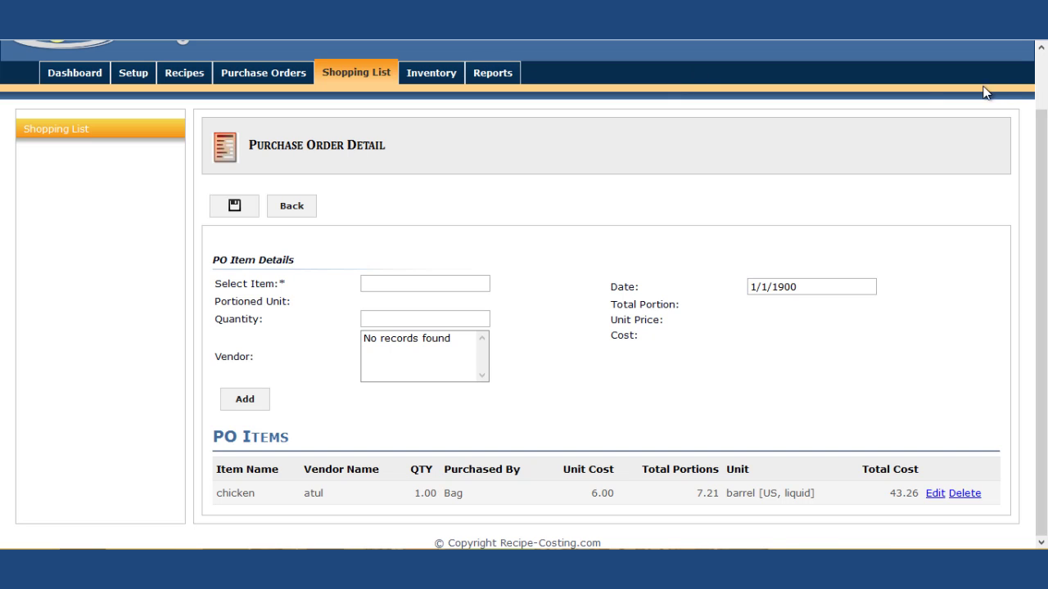
pyautogui.click(1038, 92)
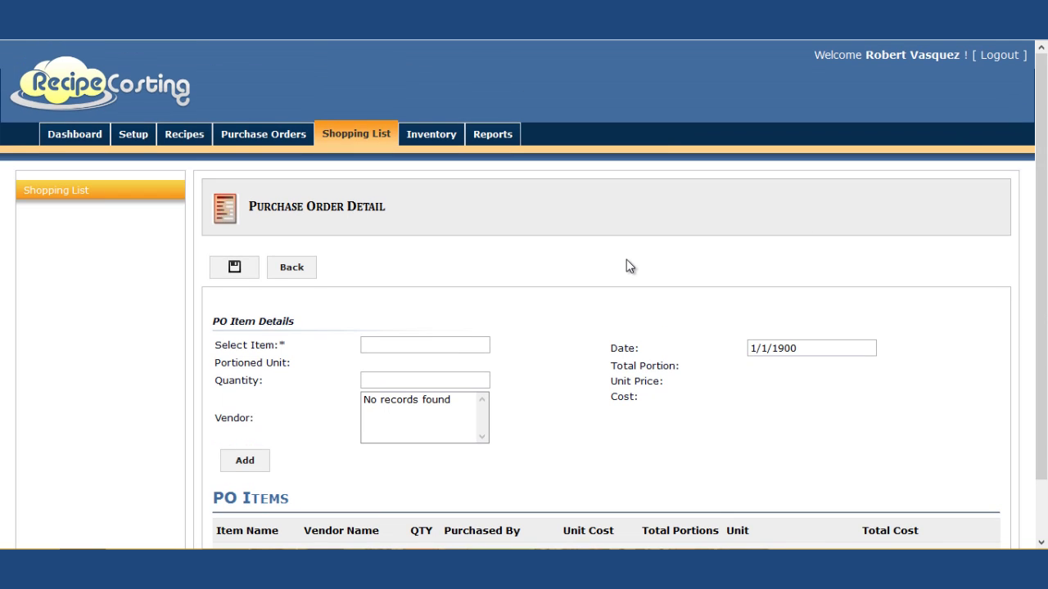
# Generate the Food Order Guide report for the Dairy item group and show its available export formats.
pyautogui.click(502, 136)
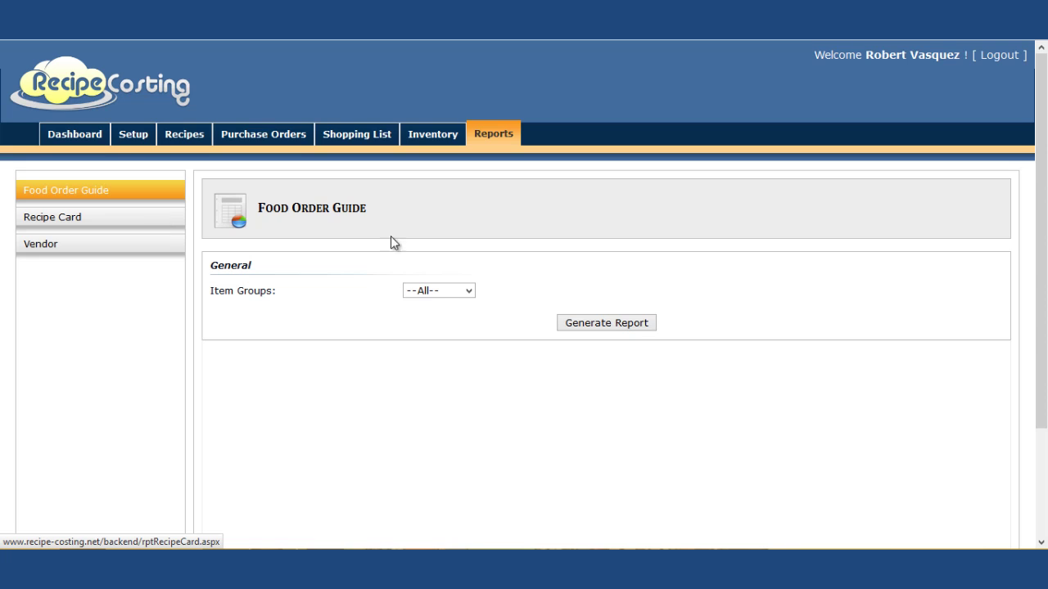
pyautogui.click(451, 291)
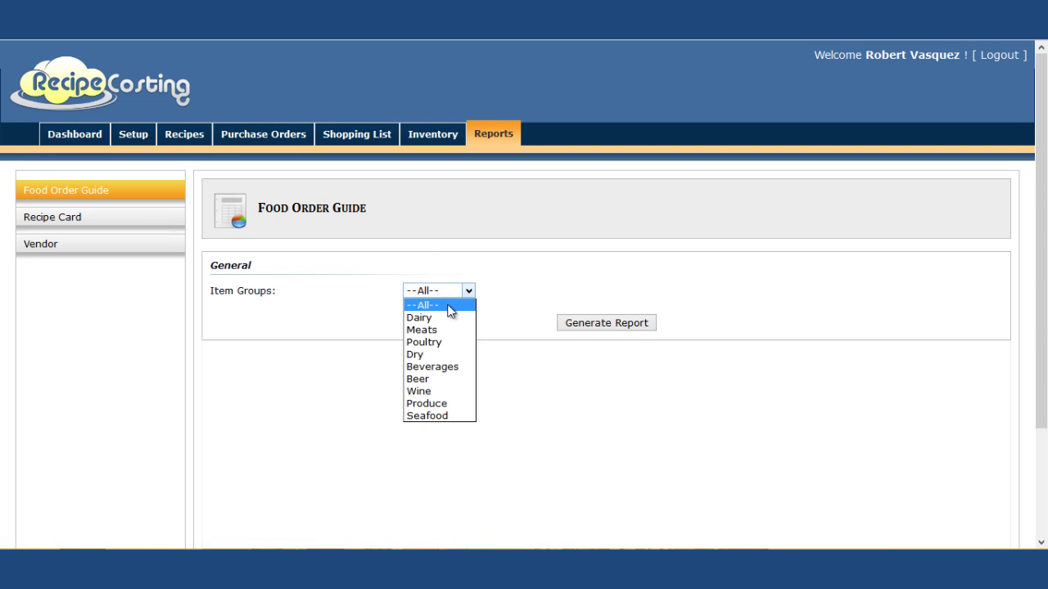
pyautogui.click(447, 317)
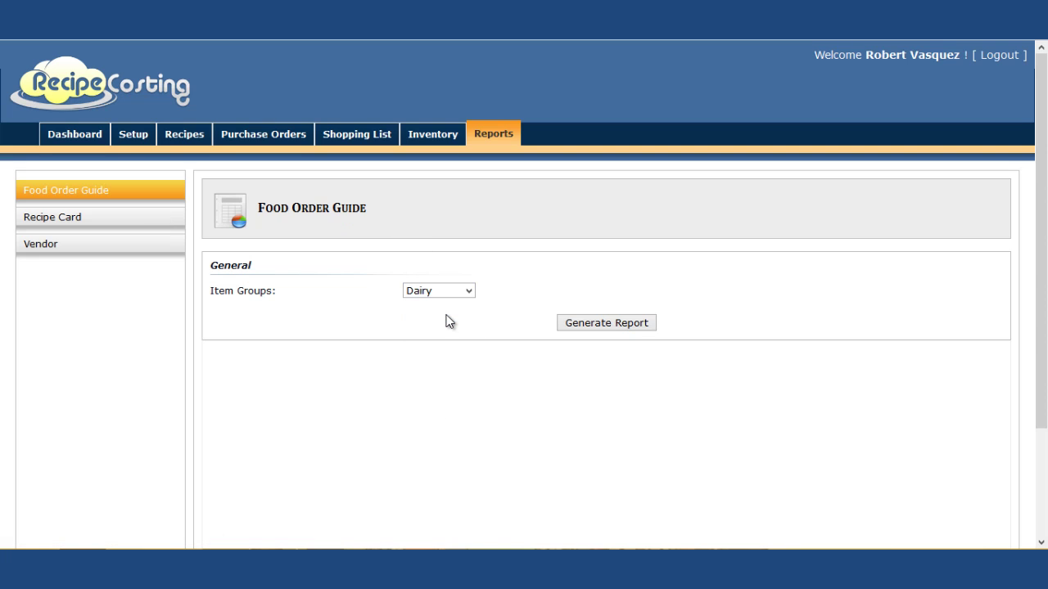
pyautogui.click(598, 321)
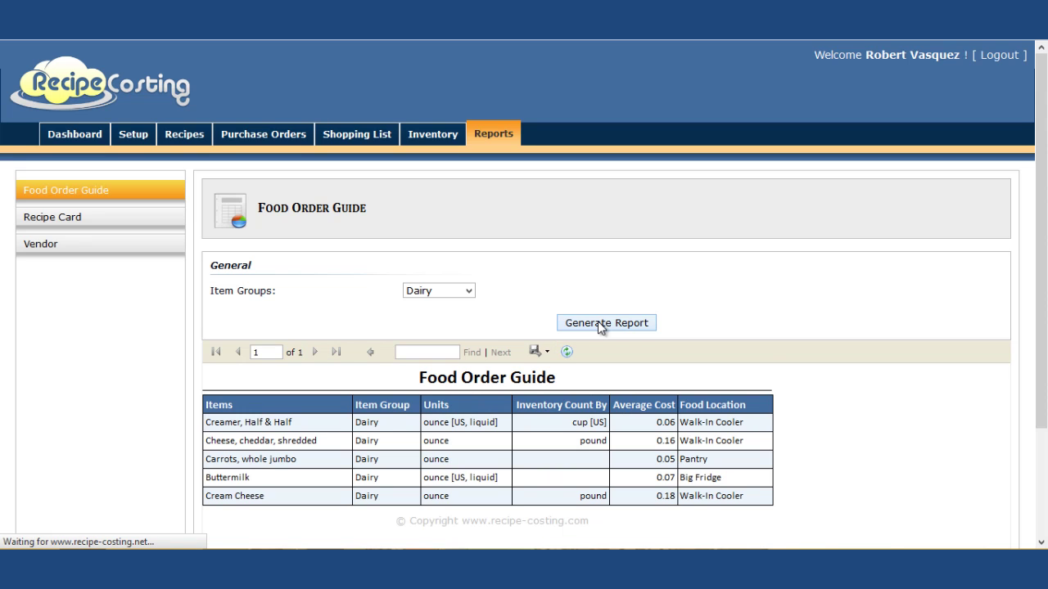
pyautogui.click(548, 355)
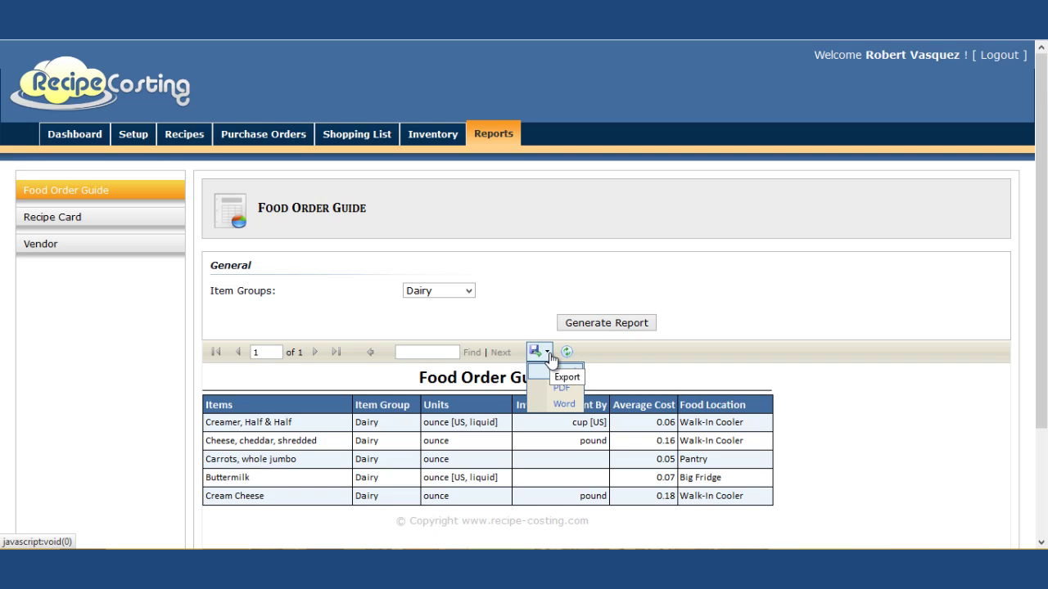